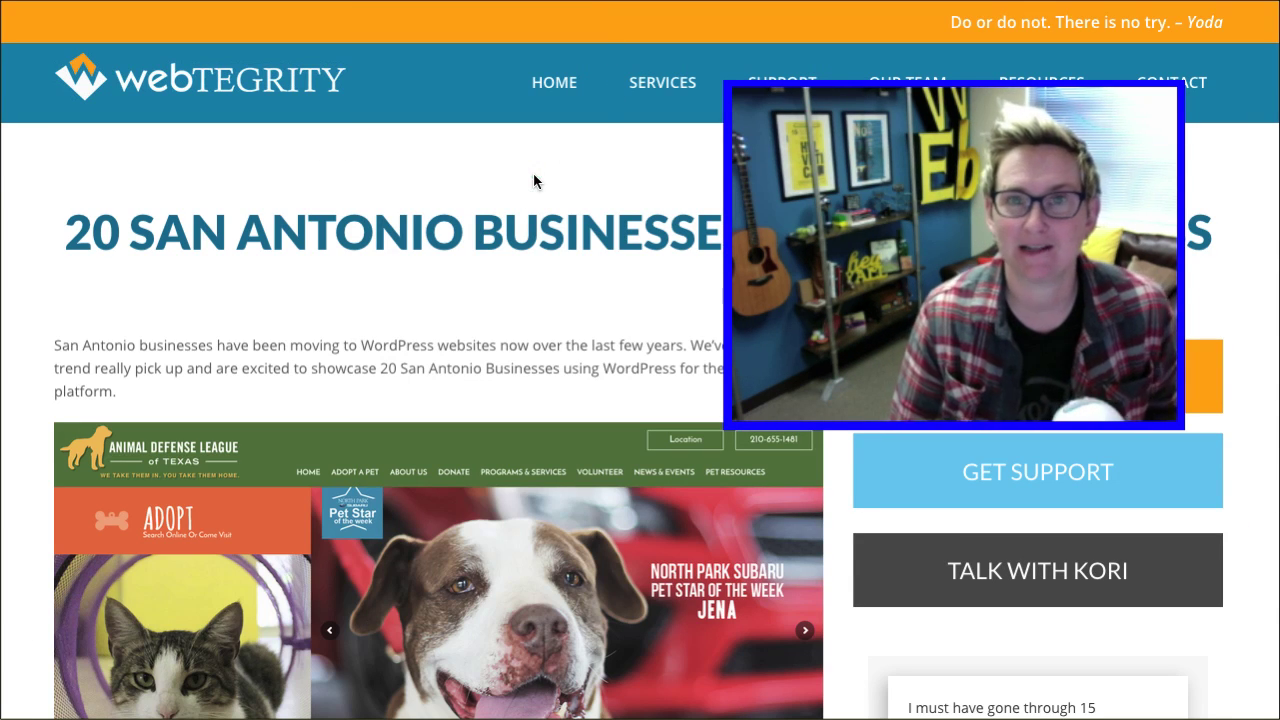
# Scroll to the article's page links and open page 3, #3 Tiago's Cabo Grille
pyautogui.scroll(-1, 535, 172)
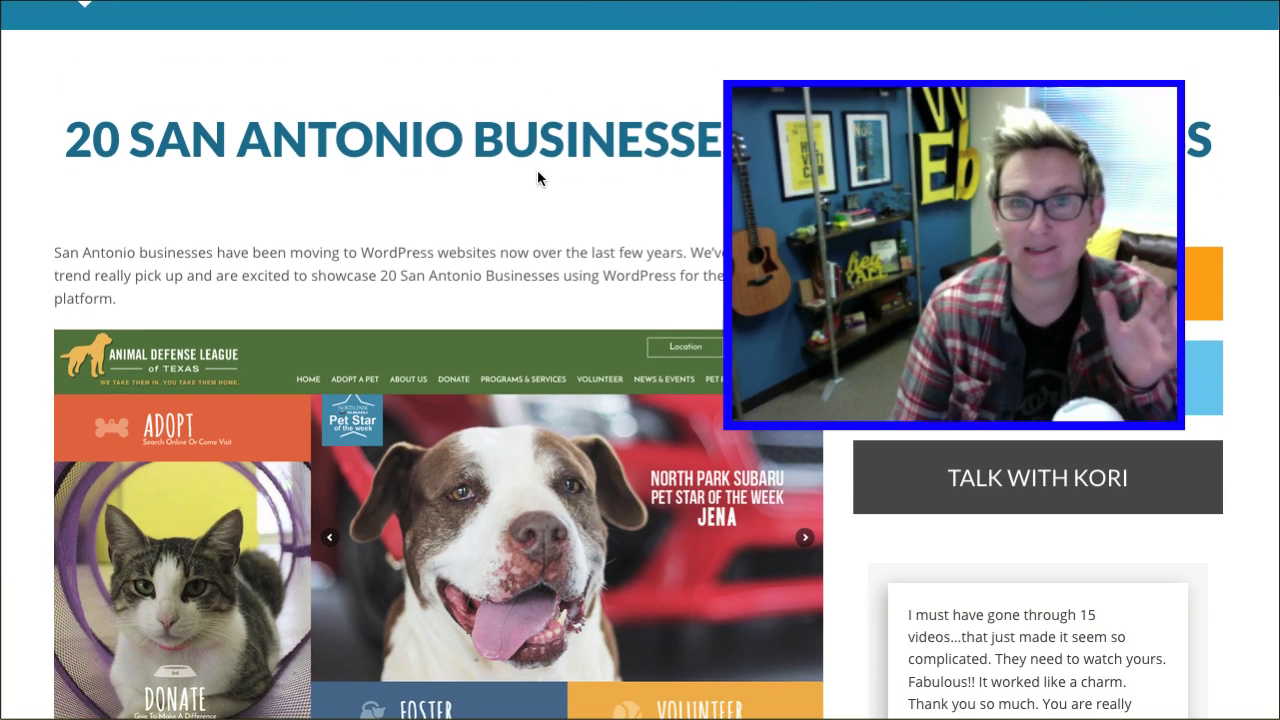
pyautogui.scroll(-2, 537, 172)
pyautogui.scroll(-1, 538, 172)
pyautogui.scroll(2, 537, 168)
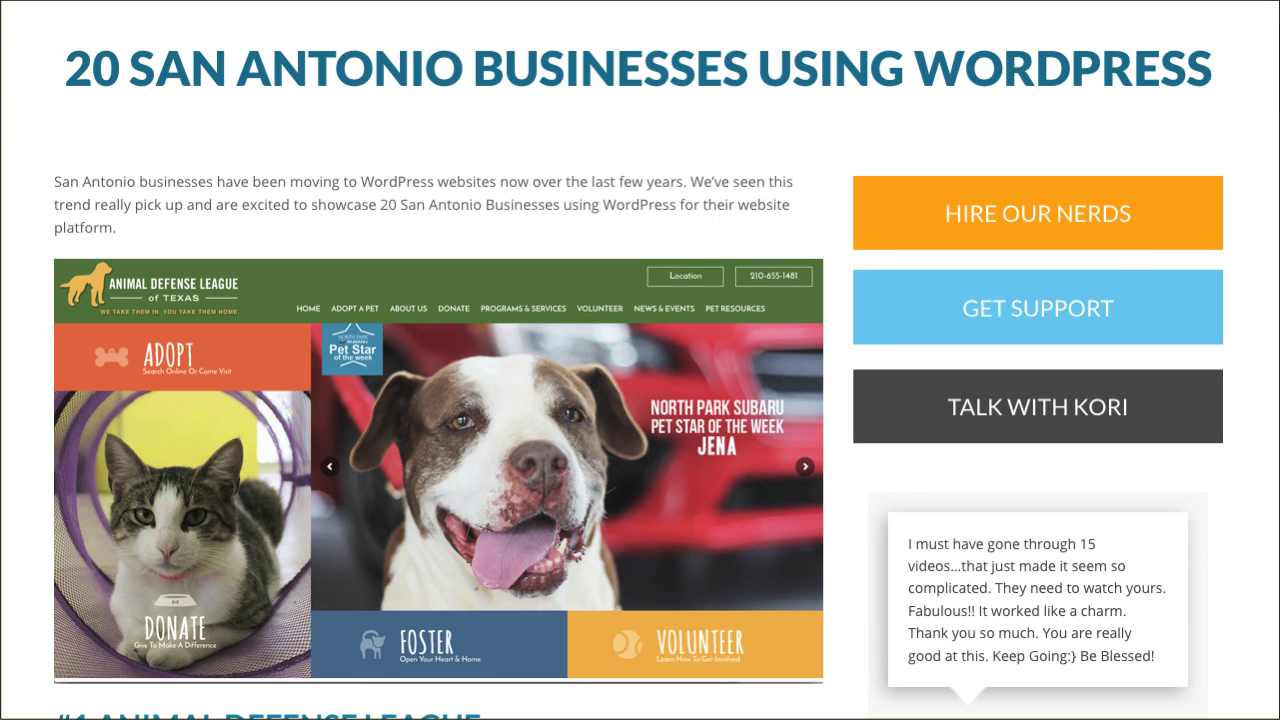
pyautogui.scroll(-4, 491, 140)
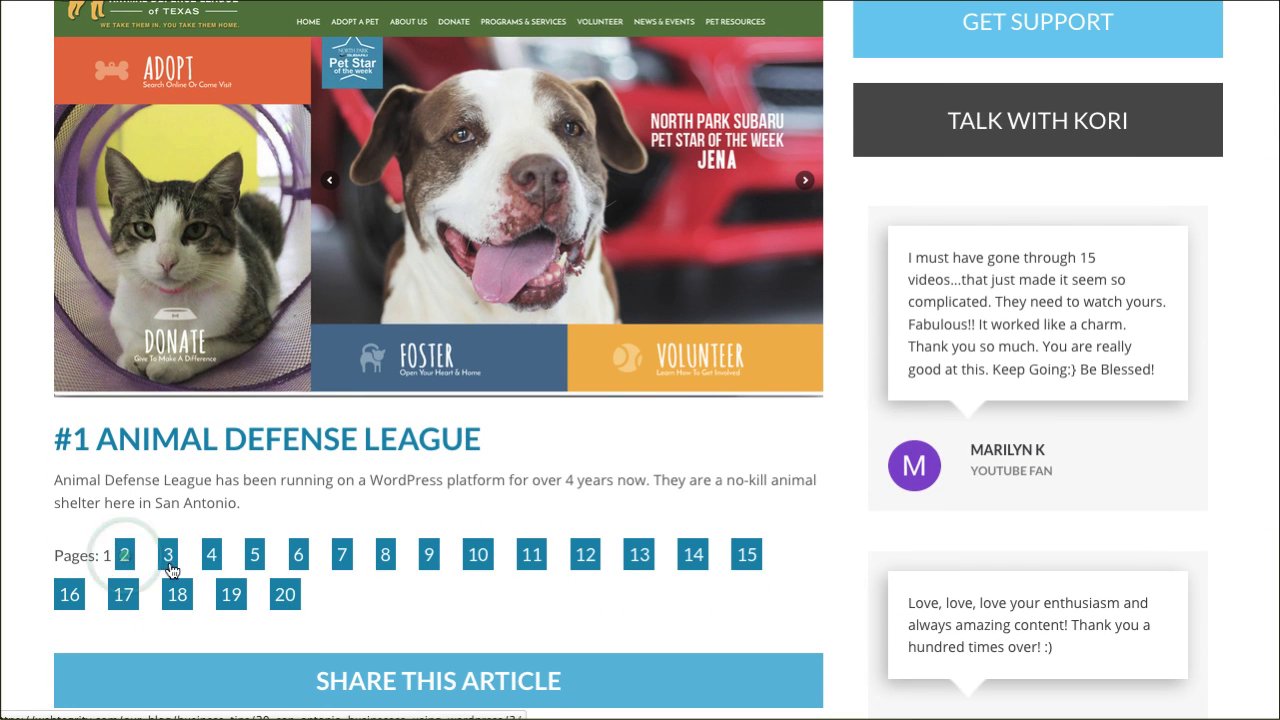
pyautogui.scroll(-4, 178, 562)
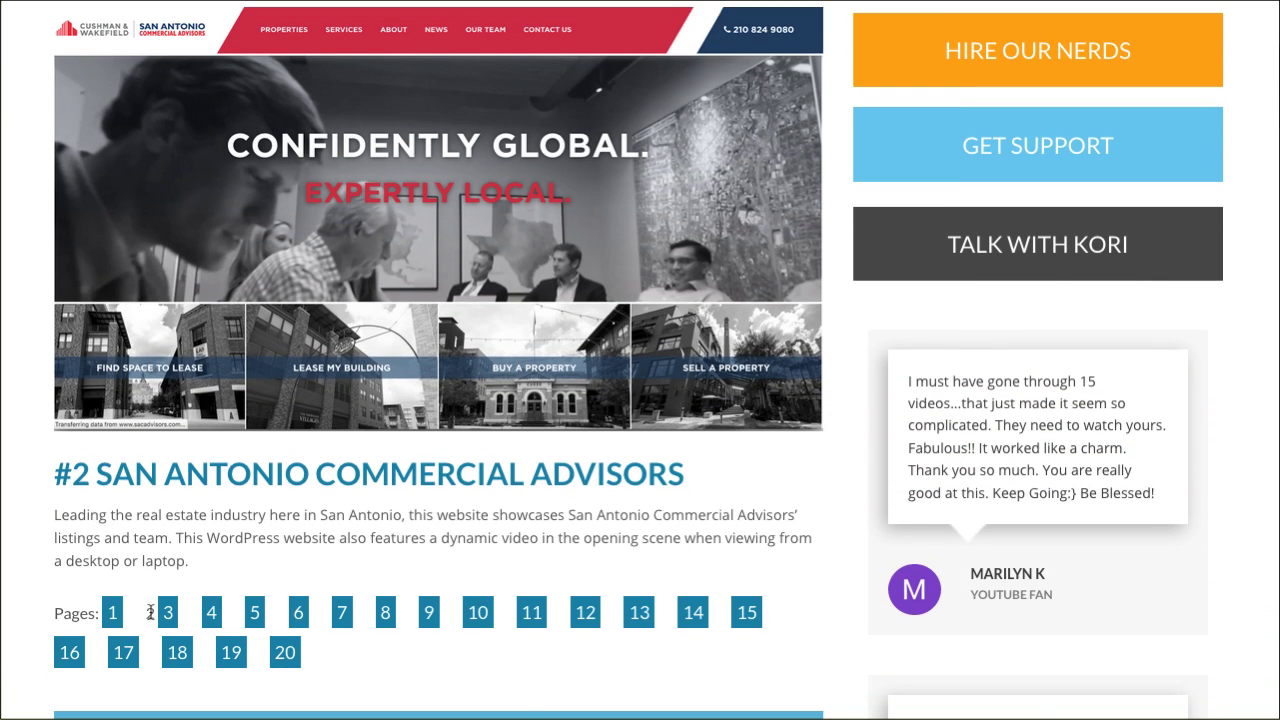
pyautogui.click(167, 612)
pyautogui.scroll(-4, 251, 422)
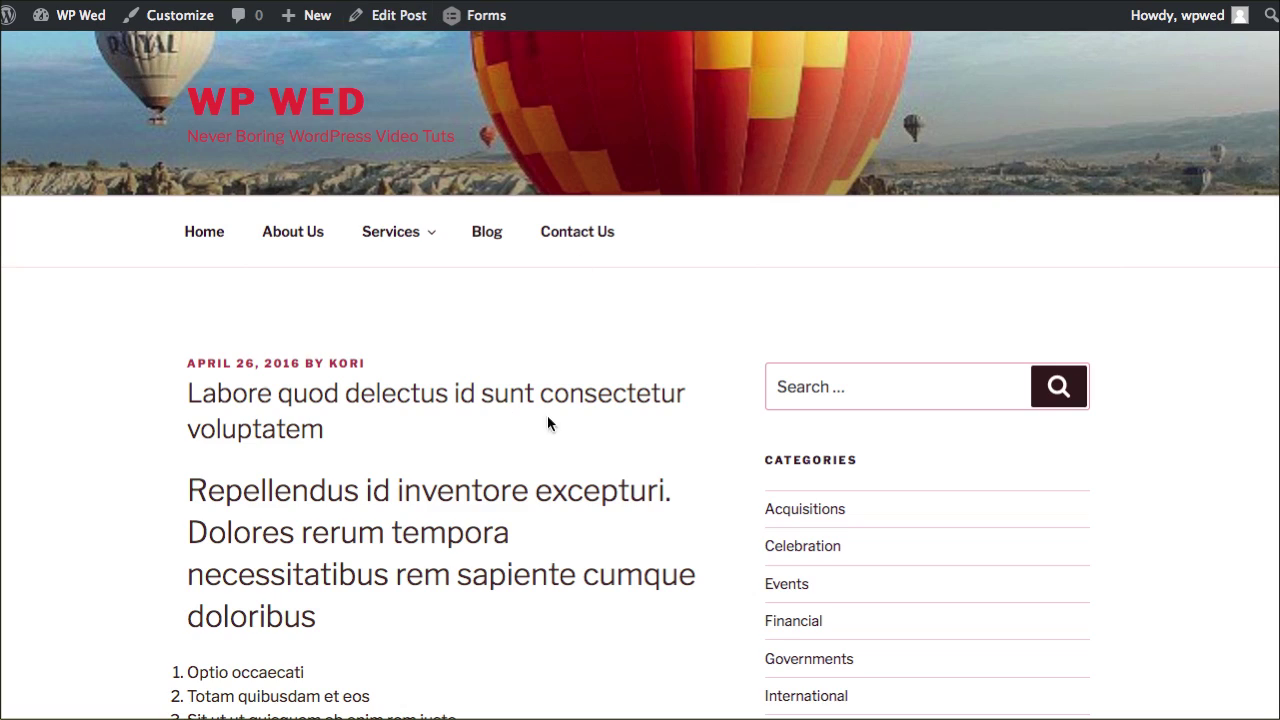
pyautogui.scroll(-3, 517, 344)
pyautogui.scroll(3, 551, 343)
pyautogui.scroll(-10, 549, 346)
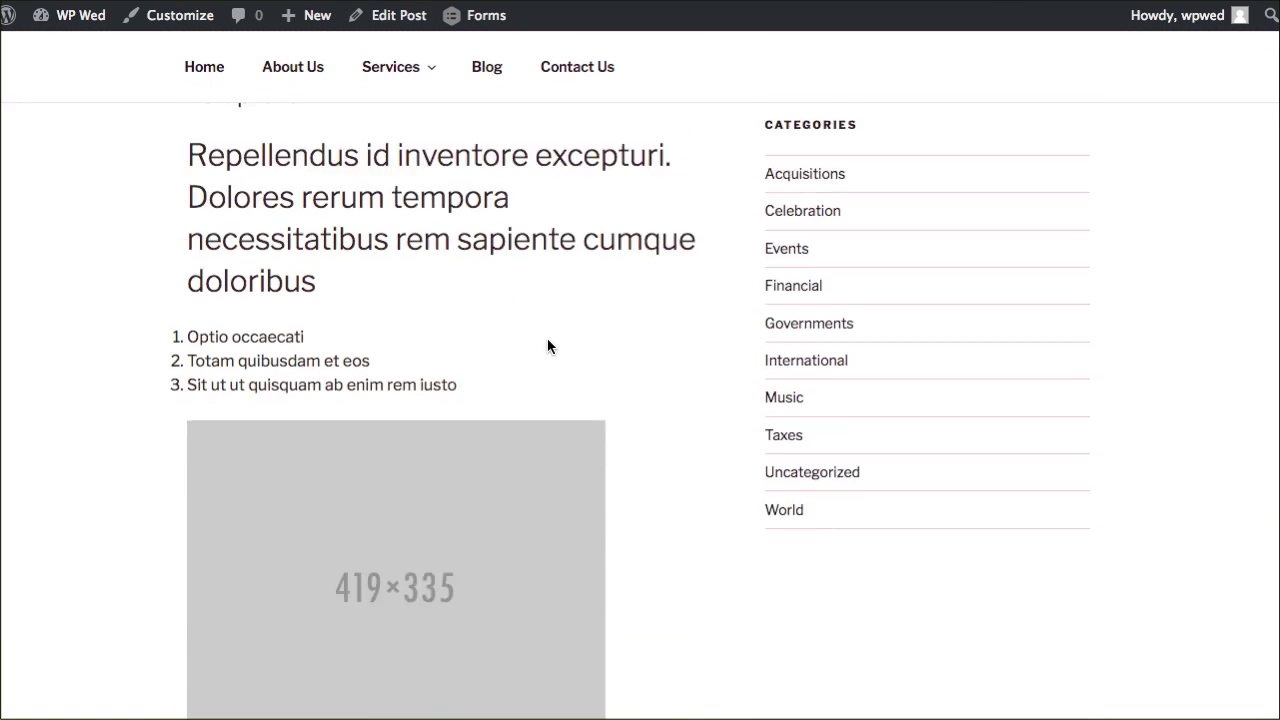
pyautogui.scroll(-10, 545, 345)
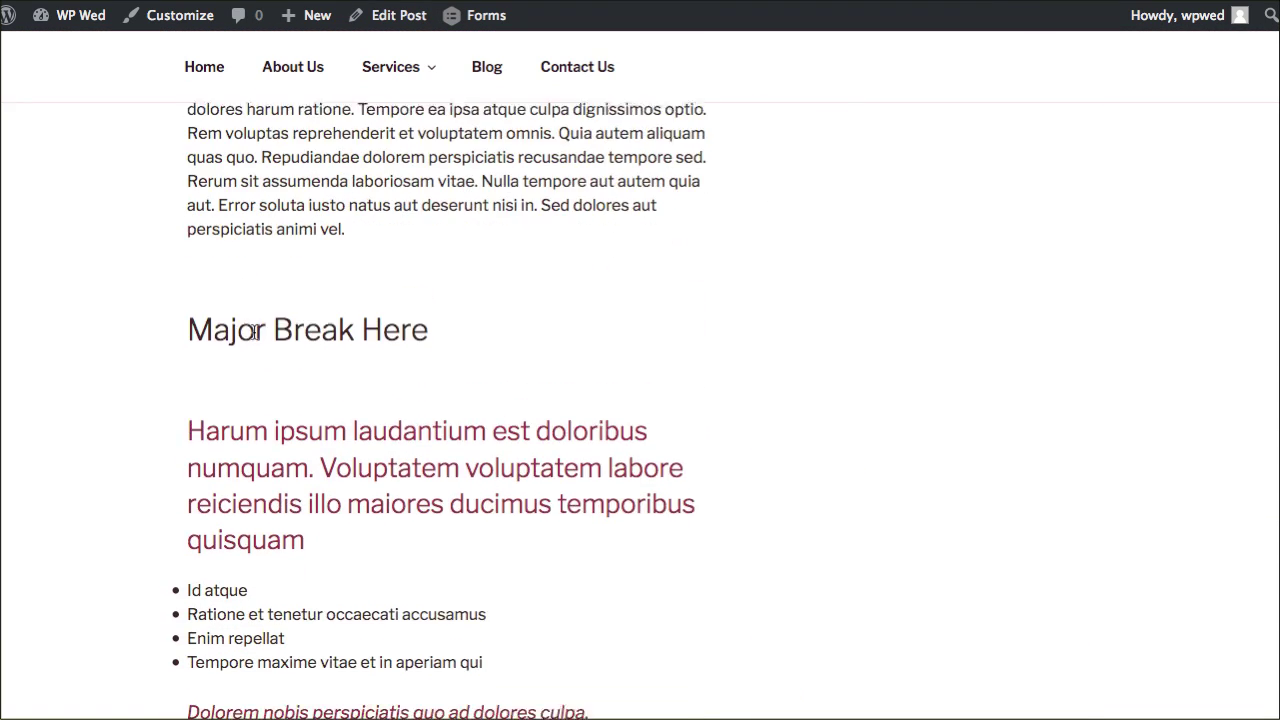
pyautogui.tripleClick(290, 317)
pyautogui.click(343, 316)
pyautogui.scroll(-10, 340, 318)
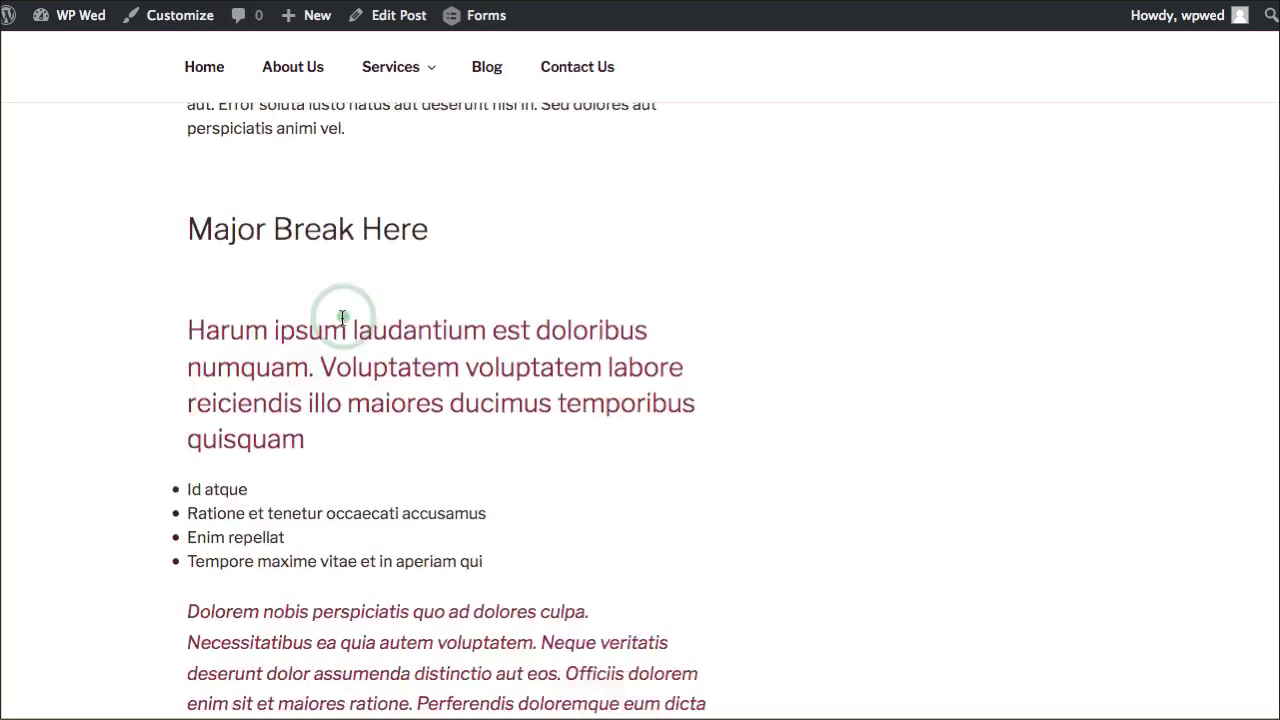
pyautogui.scroll(-8, 340, 320)
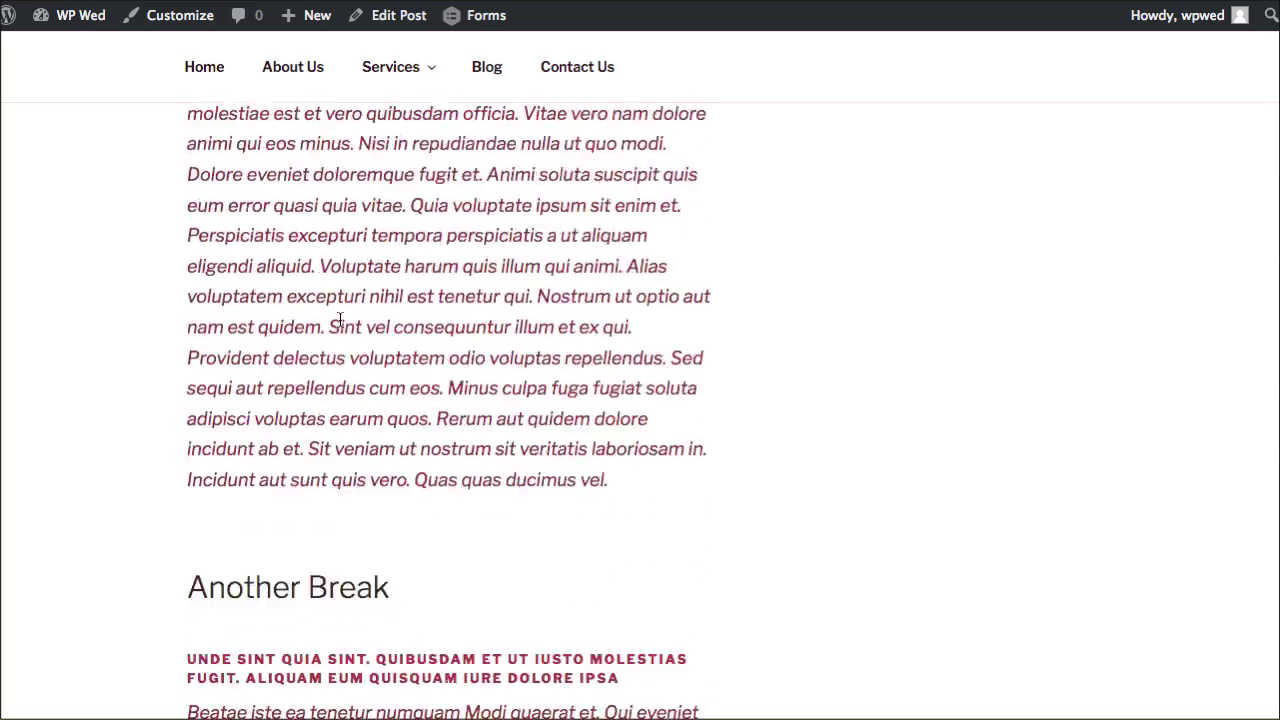
pyautogui.scroll(-4, 340, 322)
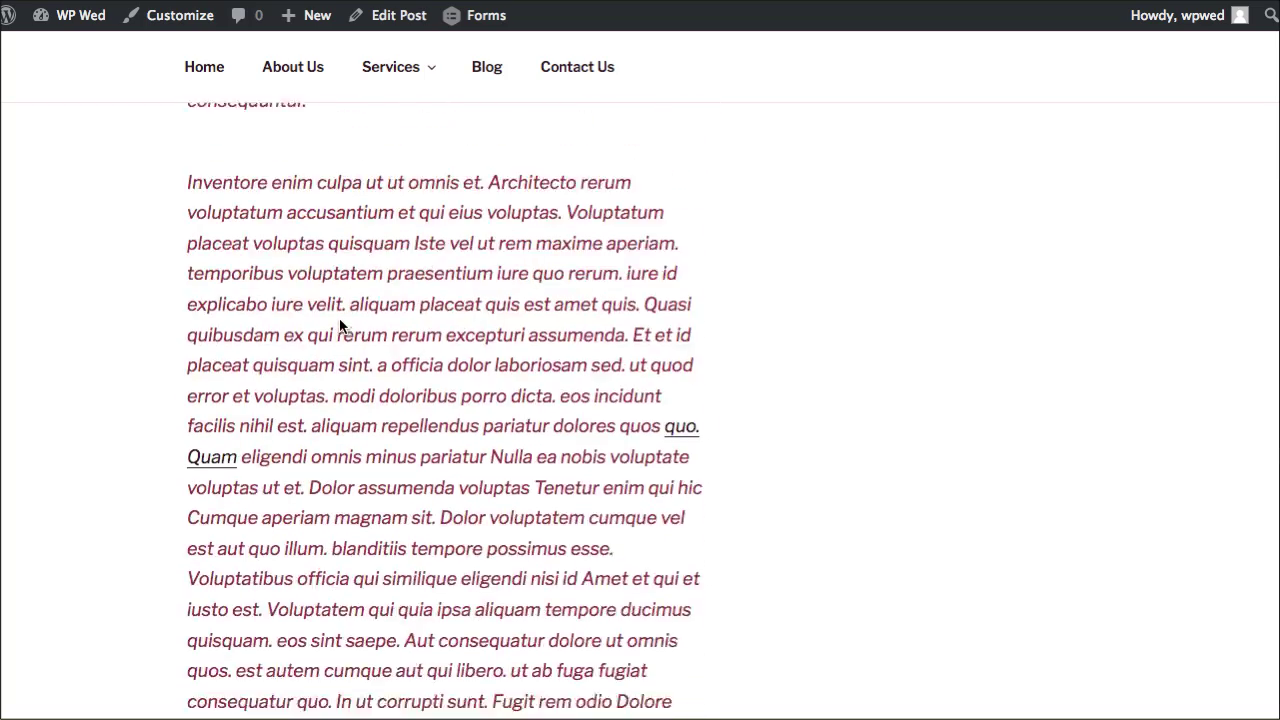
pyautogui.scroll(4, 345, 320)
pyautogui.scroll(-12, 320, 289)
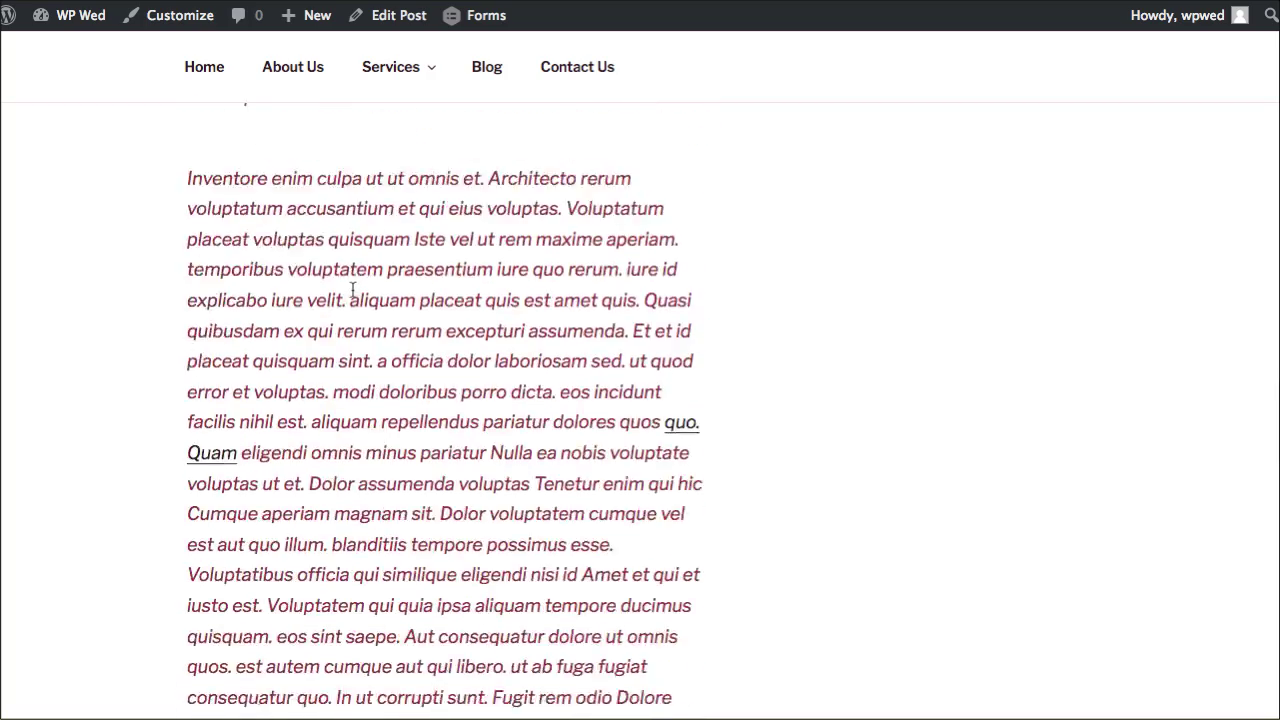
pyautogui.scroll(-10, 352, 290)
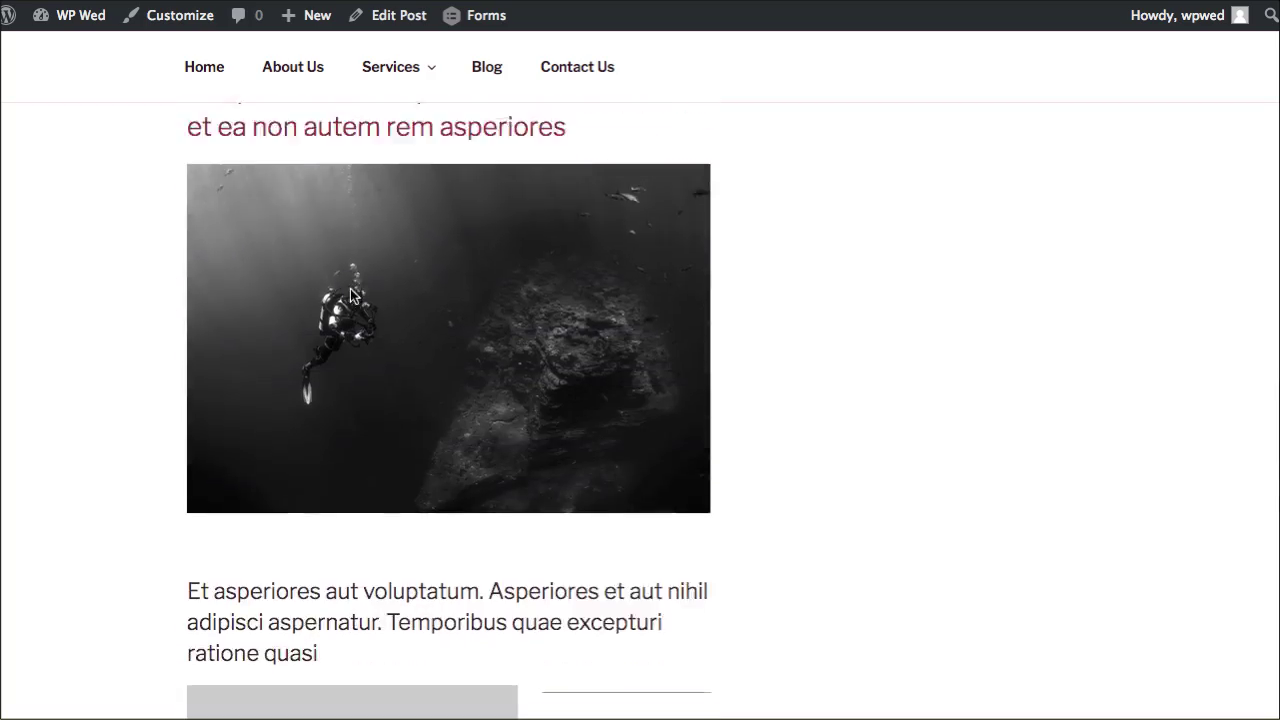
pyautogui.scroll(-3, 351, 295)
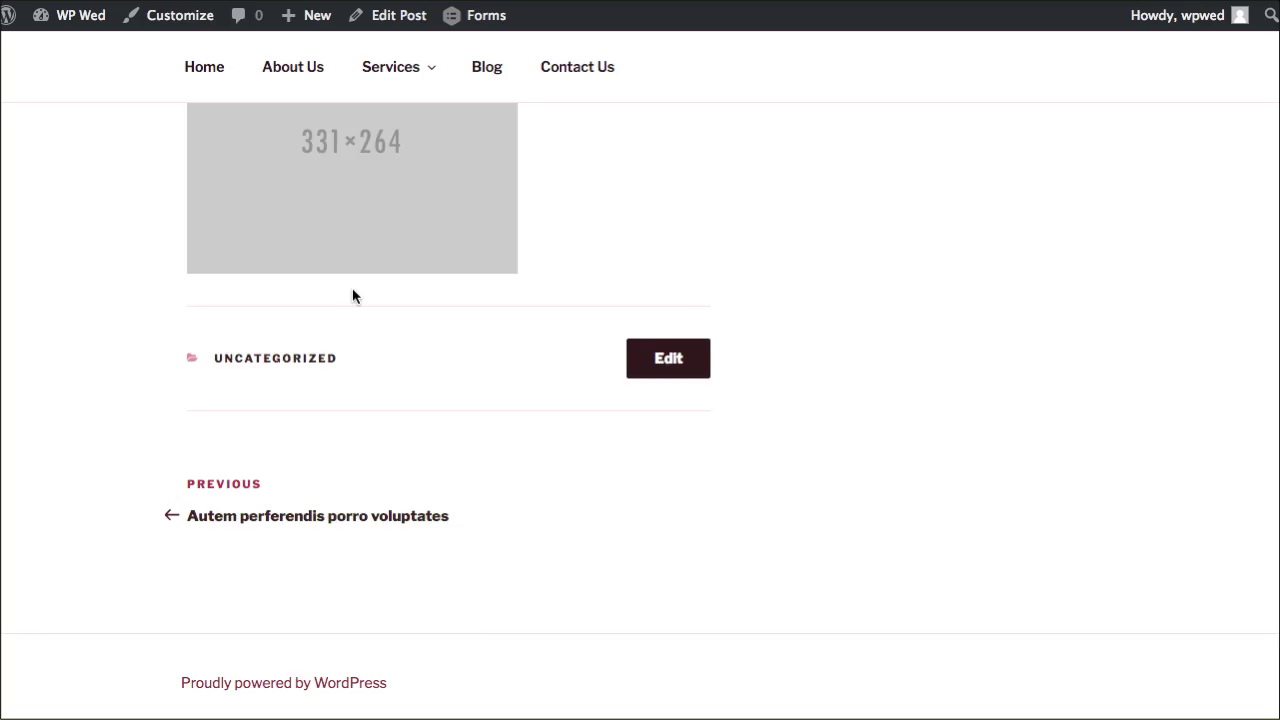
pyautogui.scroll(10, 352, 295)
pyautogui.scroll(15, 353, 295)
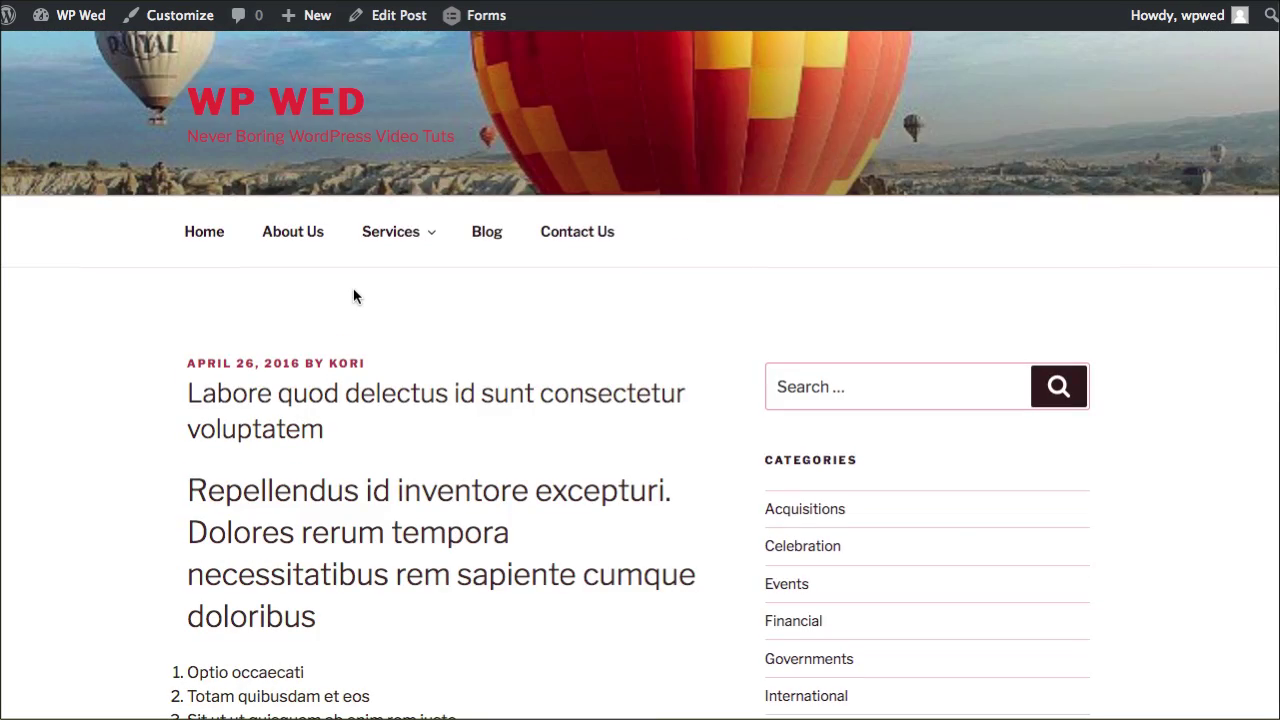
# Open the post via Edit Post and switch the editor to the Text (HTML) view
pyautogui.click(396, 30)
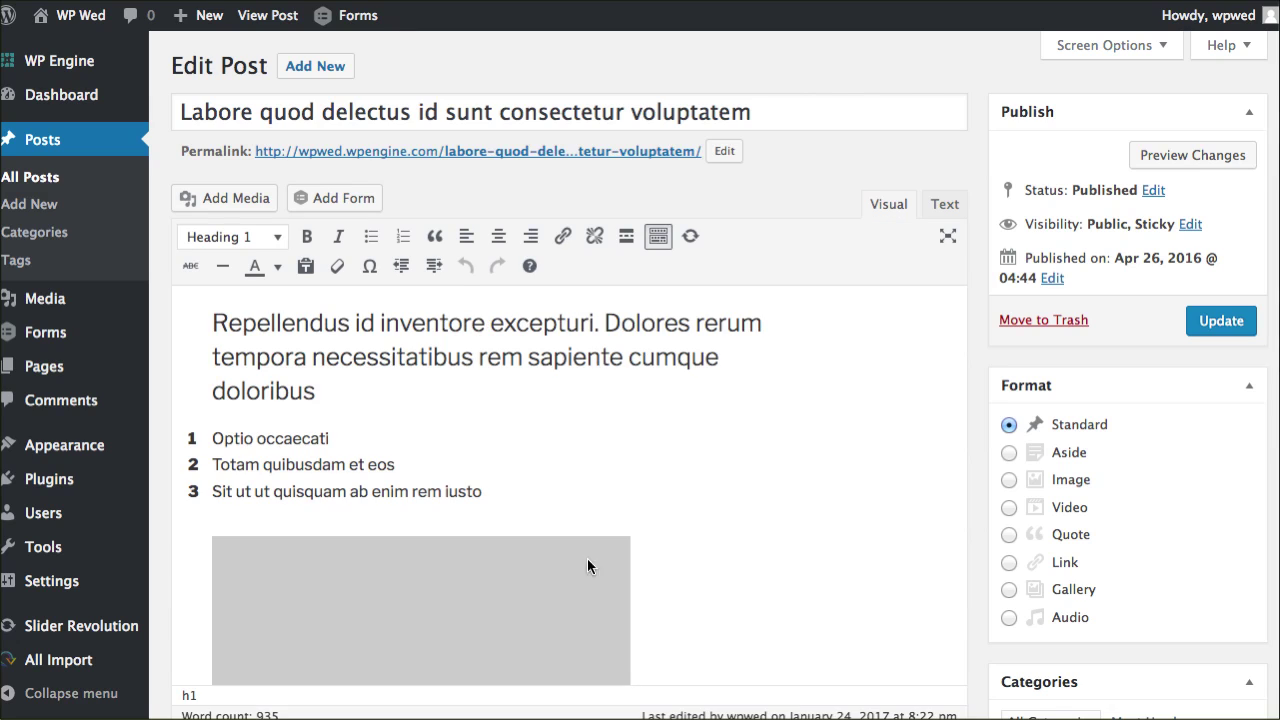
pyautogui.scroll(-12, 432, 453)
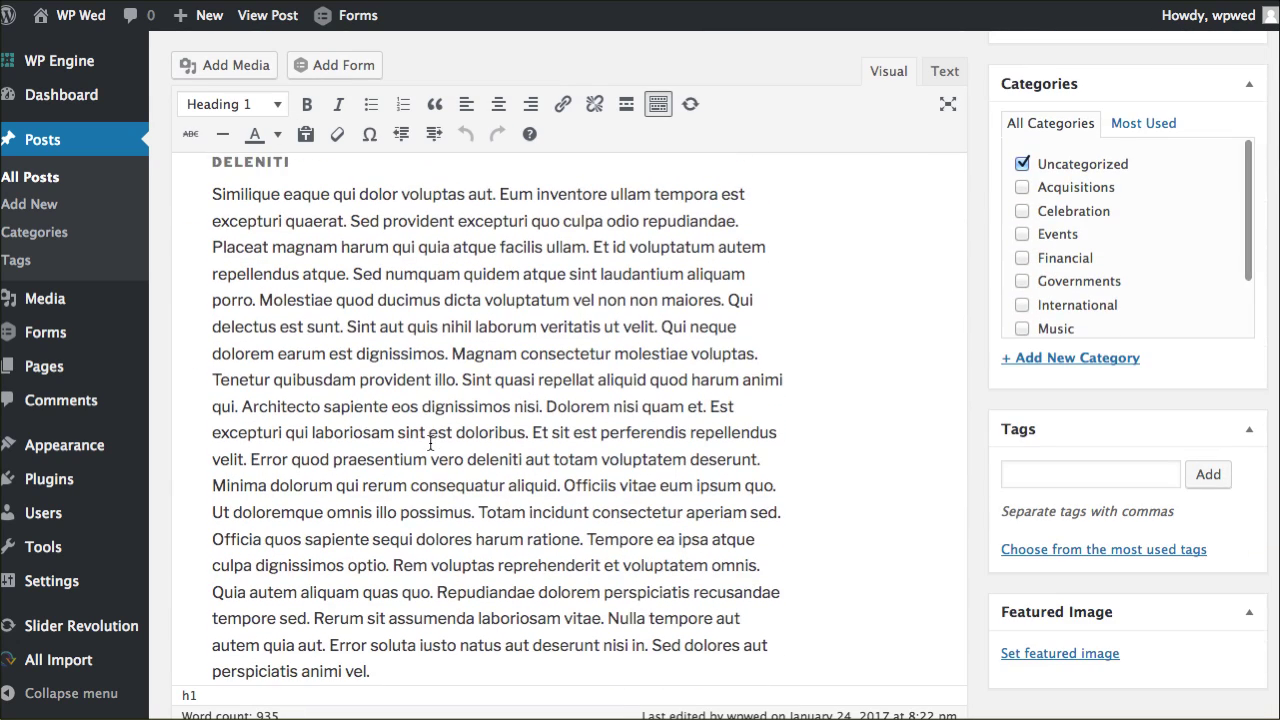
pyautogui.scroll(12, 432, 443)
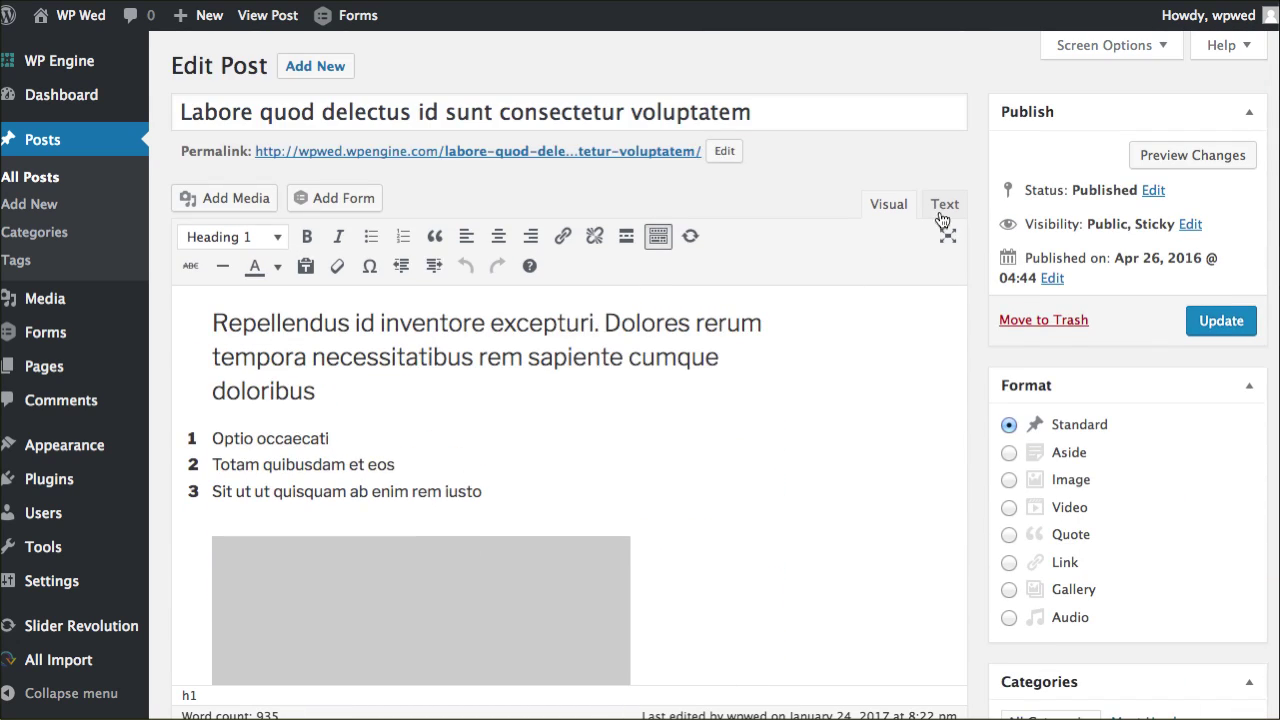
pyautogui.click(943, 208)
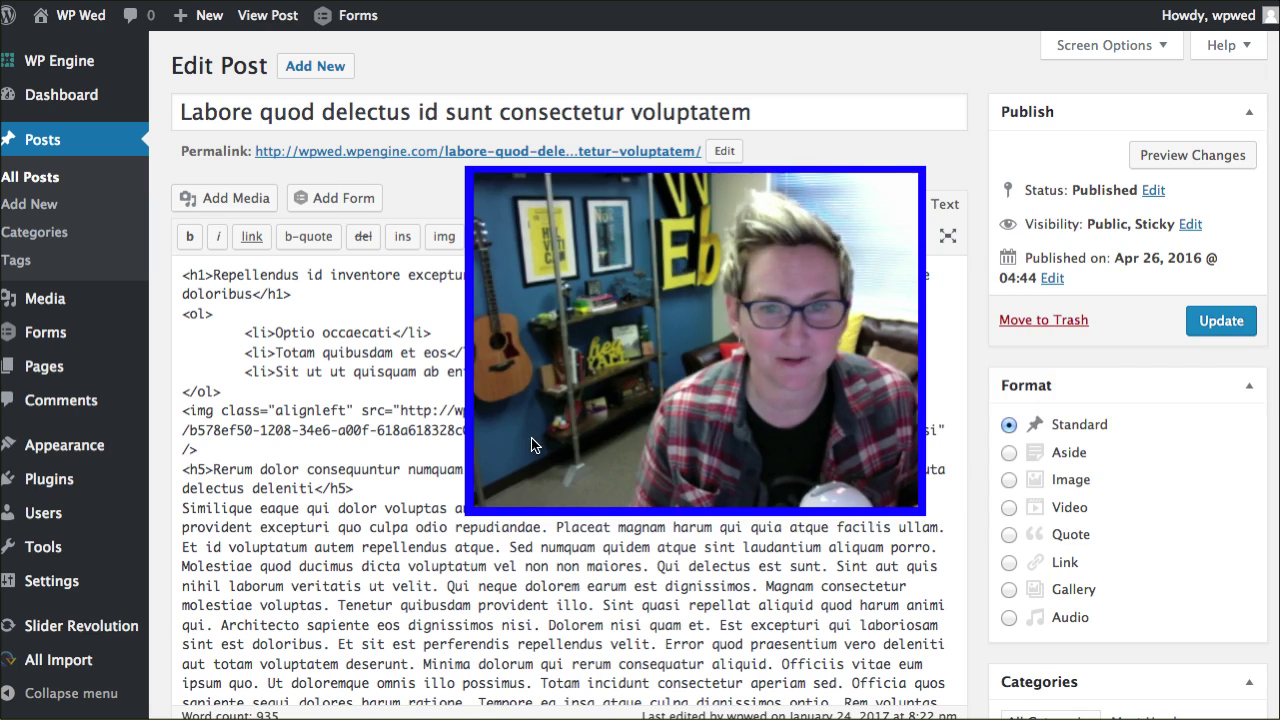
# Select the whole <!--nextpage--> tag in the TextEdit note, then return to the post editor
pyautogui.press('super+Tab')
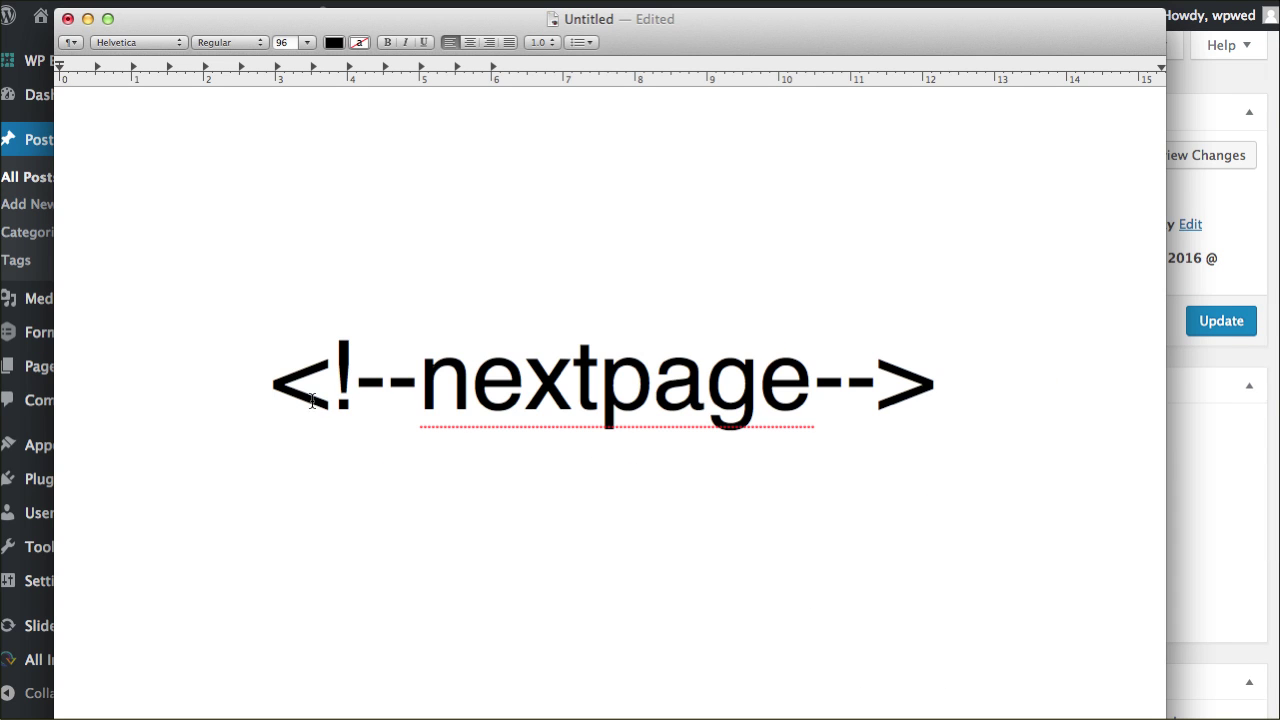
pyautogui.moveTo(270, 388); pyautogui.dragTo(910, 372)
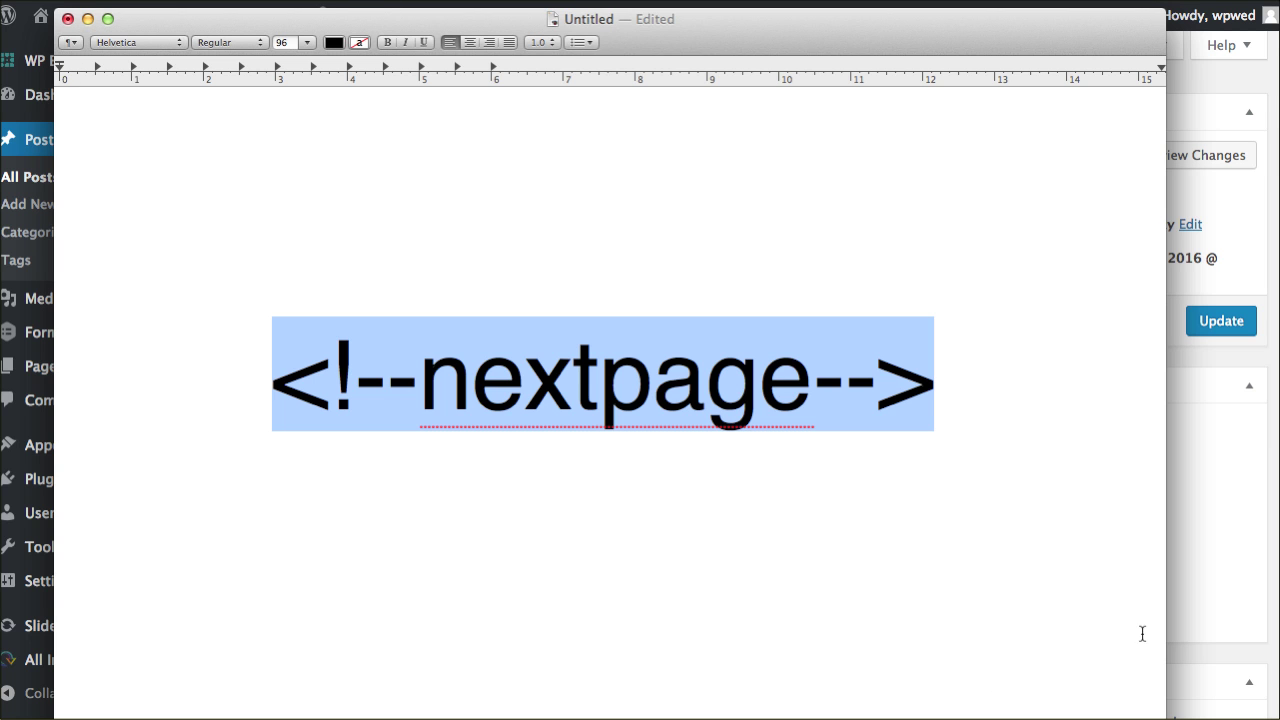
pyautogui.click(1188, 625)
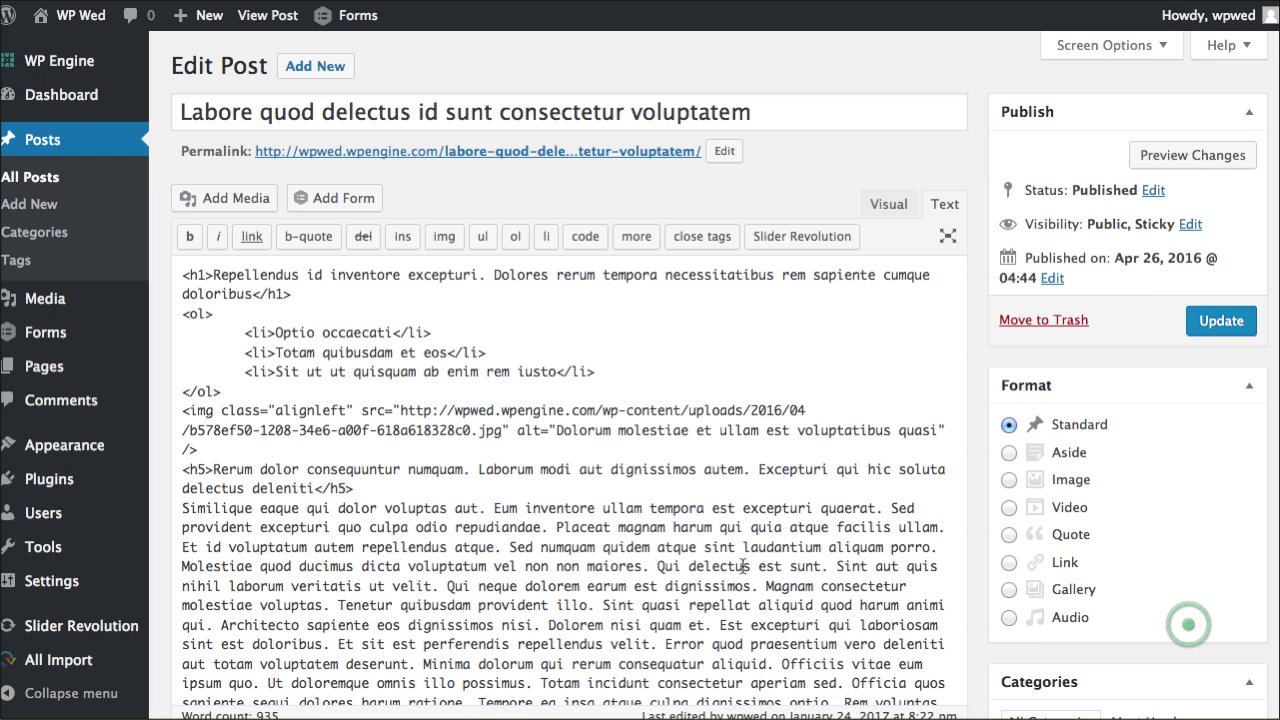
# Paste <!--nextpage--> tags above the Major Break Here and Another Break headings
pyautogui.click(441, 424)
pyautogui.scroll(-5, 489, 432)
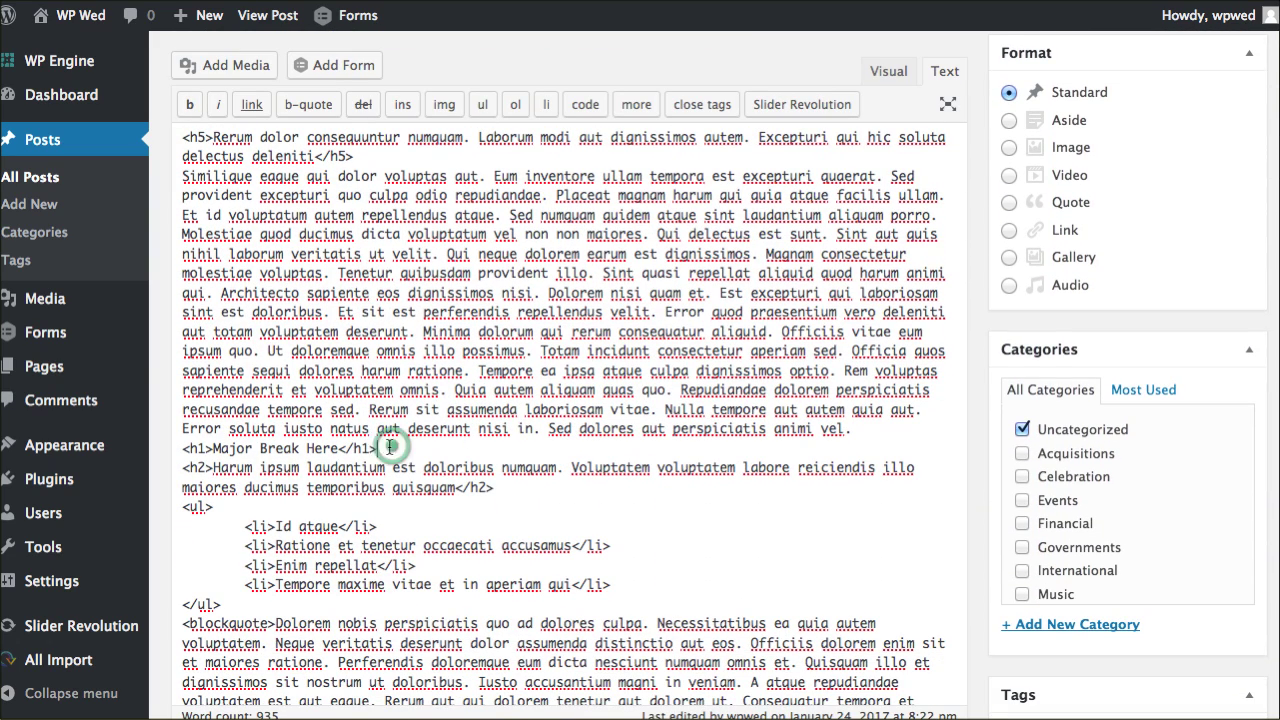
pyautogui.press('Return')
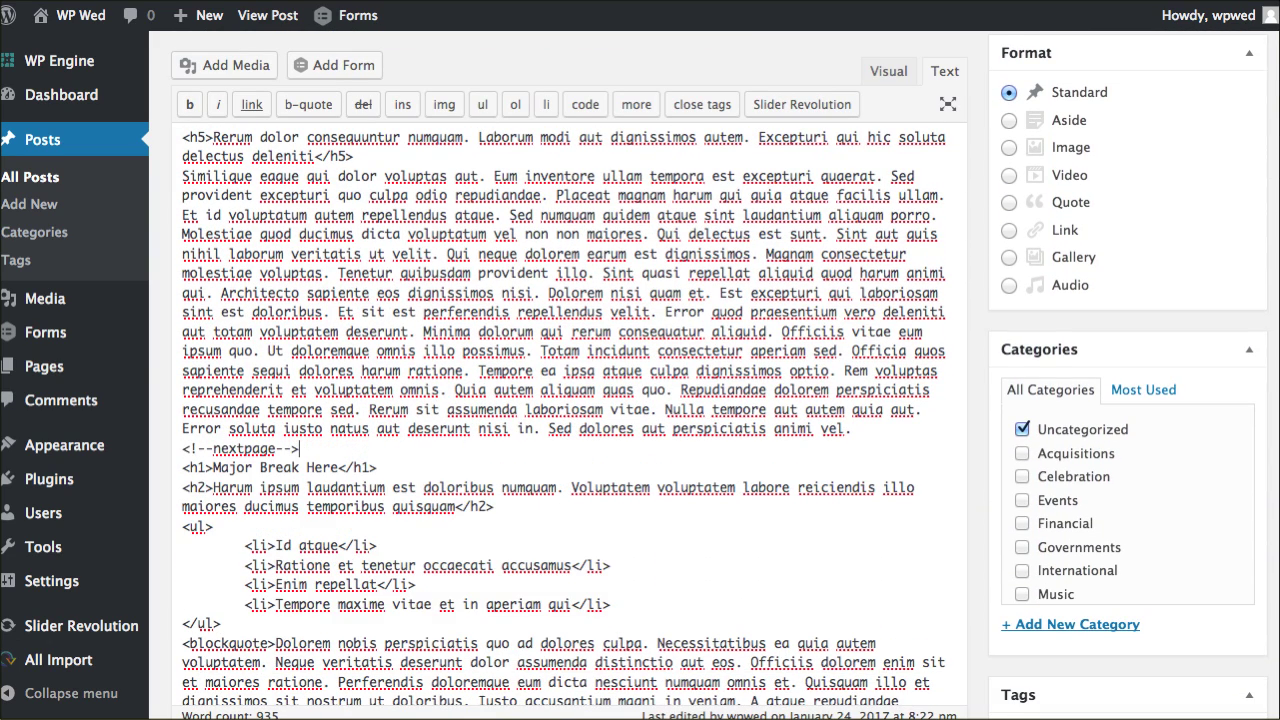
pyautogui.scroll(-8, 381, 446)
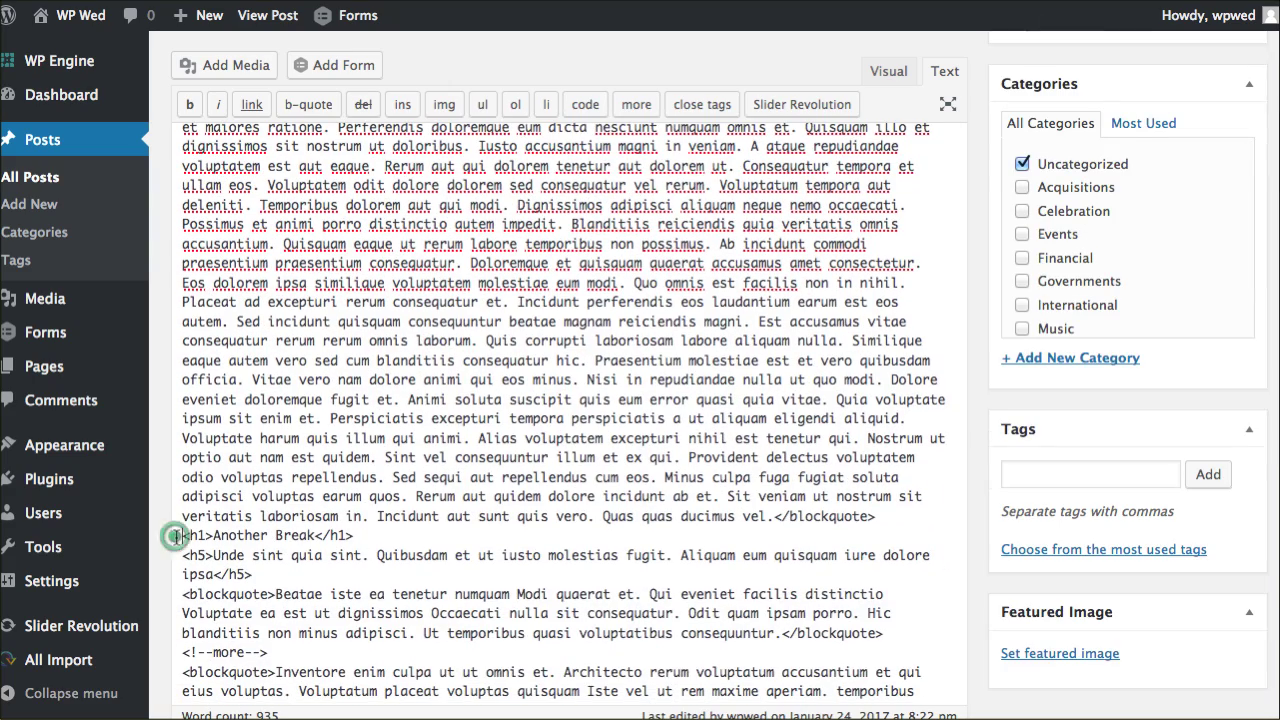
pyautogui.click(176, 538)
pyautogui.press('Return')
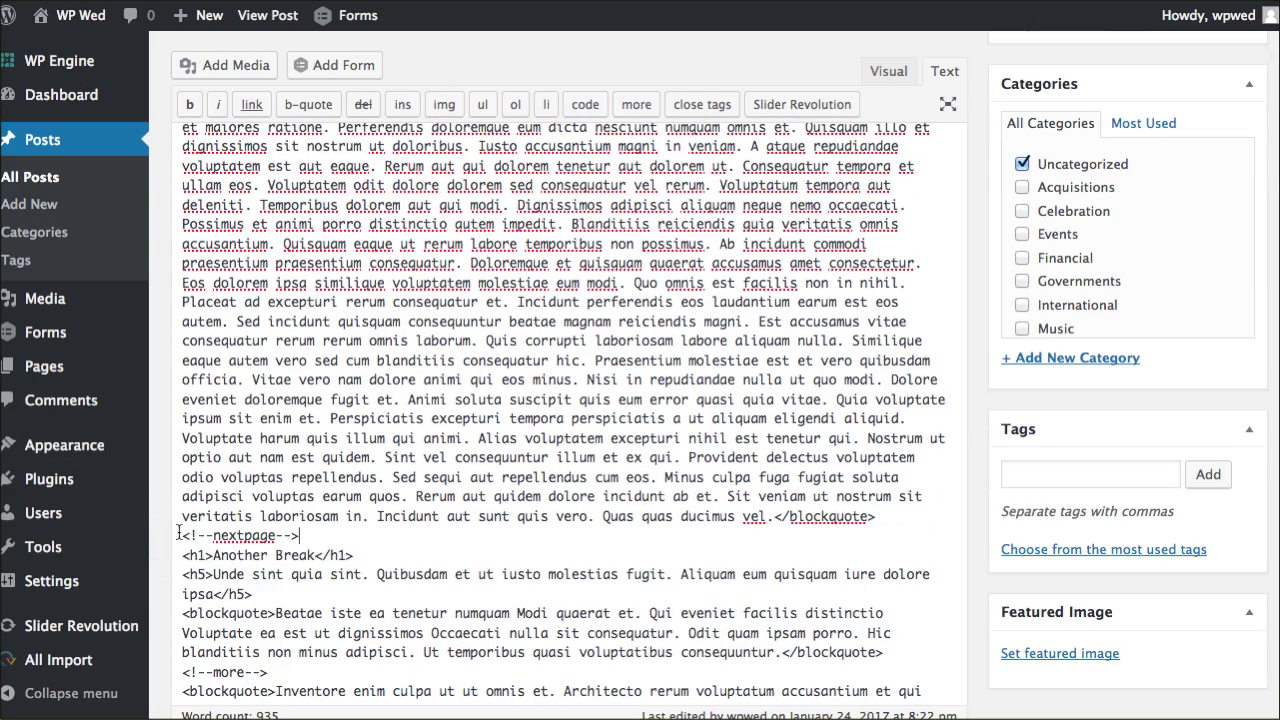
# Check the page breaks in the Visual view and update the post
pyautogui.scroll(3, 822, 308)
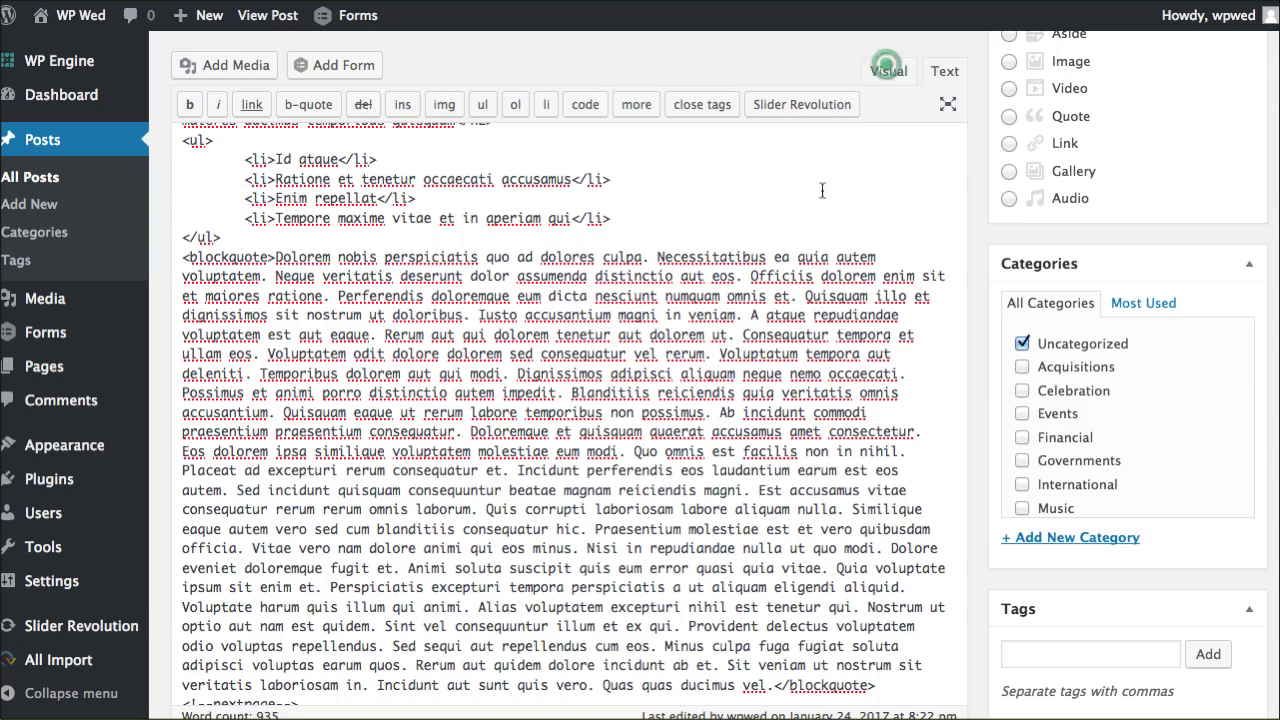
pyautogui.click(887, 66)
pyautogui.scroll(-10, 508, 433)
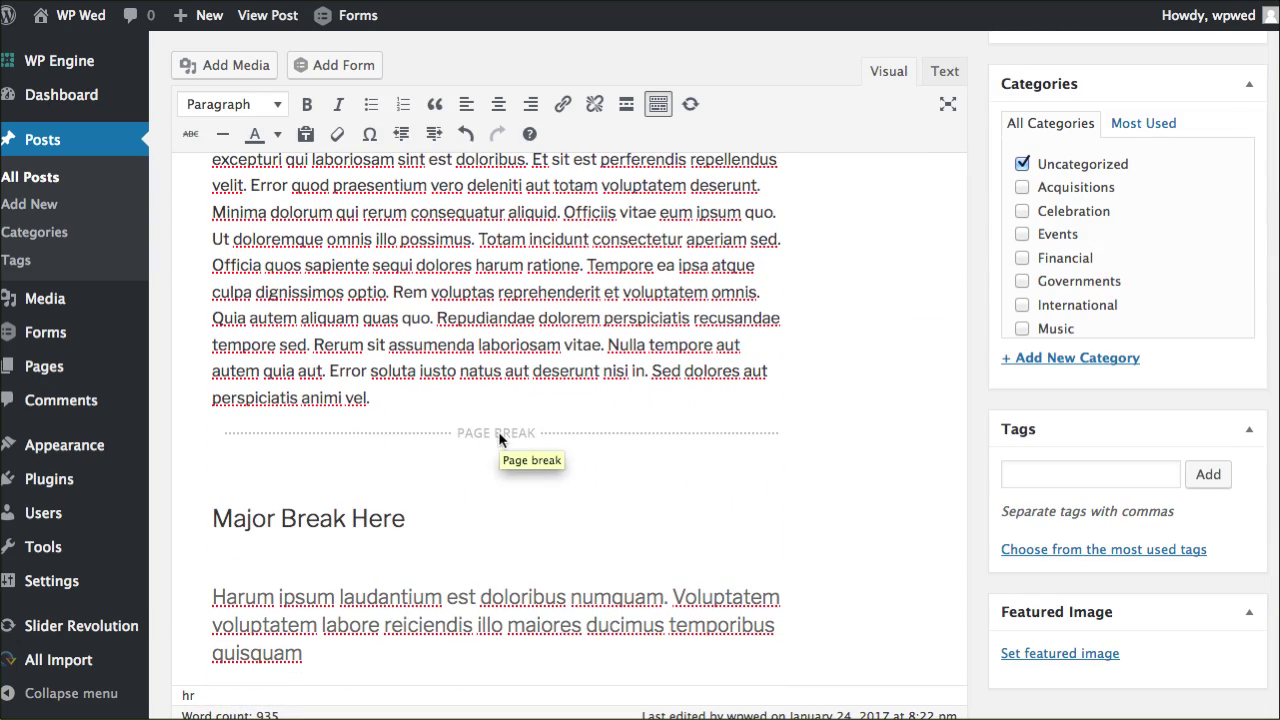
pyautogui.scroll(10, 981, 410)
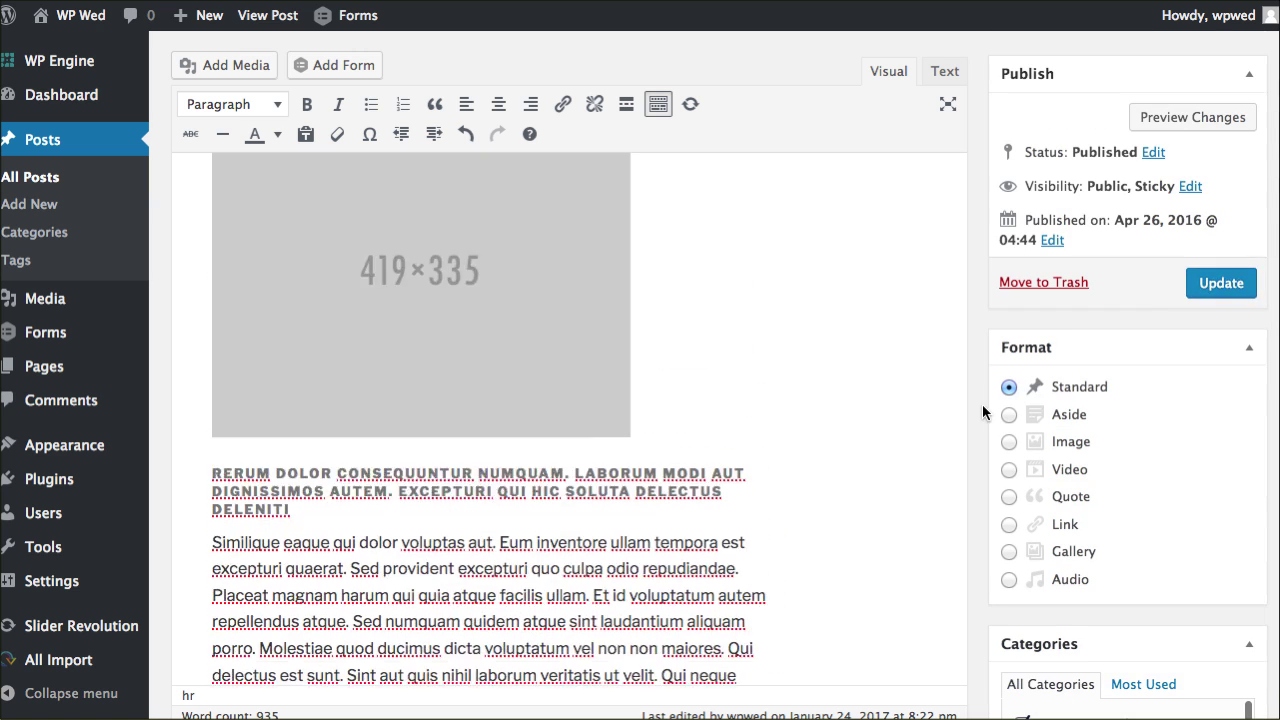
pyautogui.click(1224, 285)
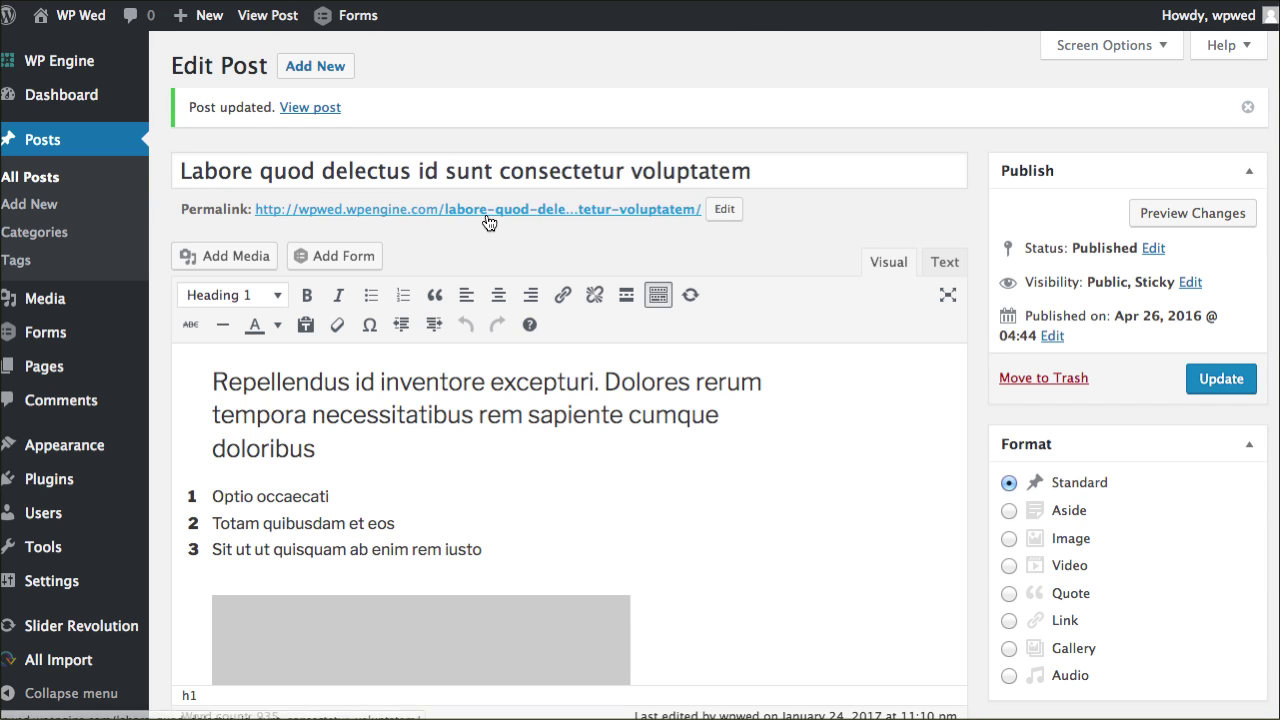
# Open the live post from its permalink and scroll down to the Pages: 1 2 3 links
pyautogui.click(487, 217)
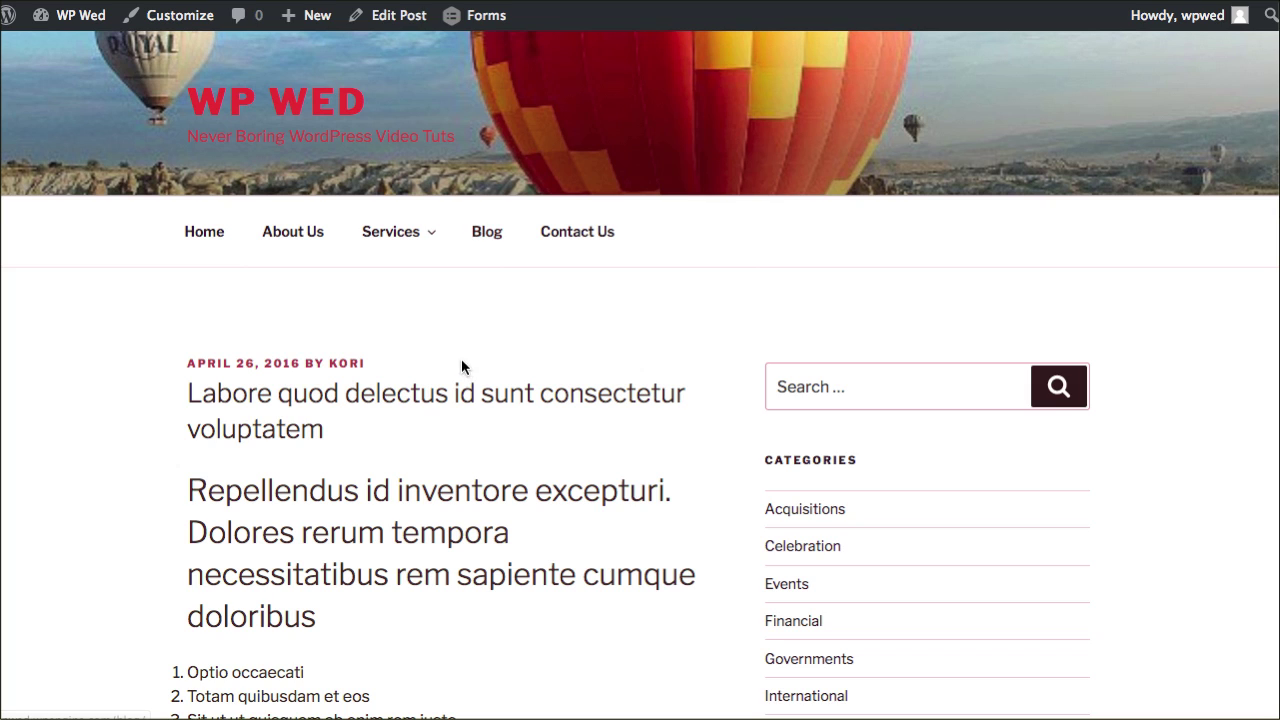
pyautogui.scroll(-6, 461, 366)
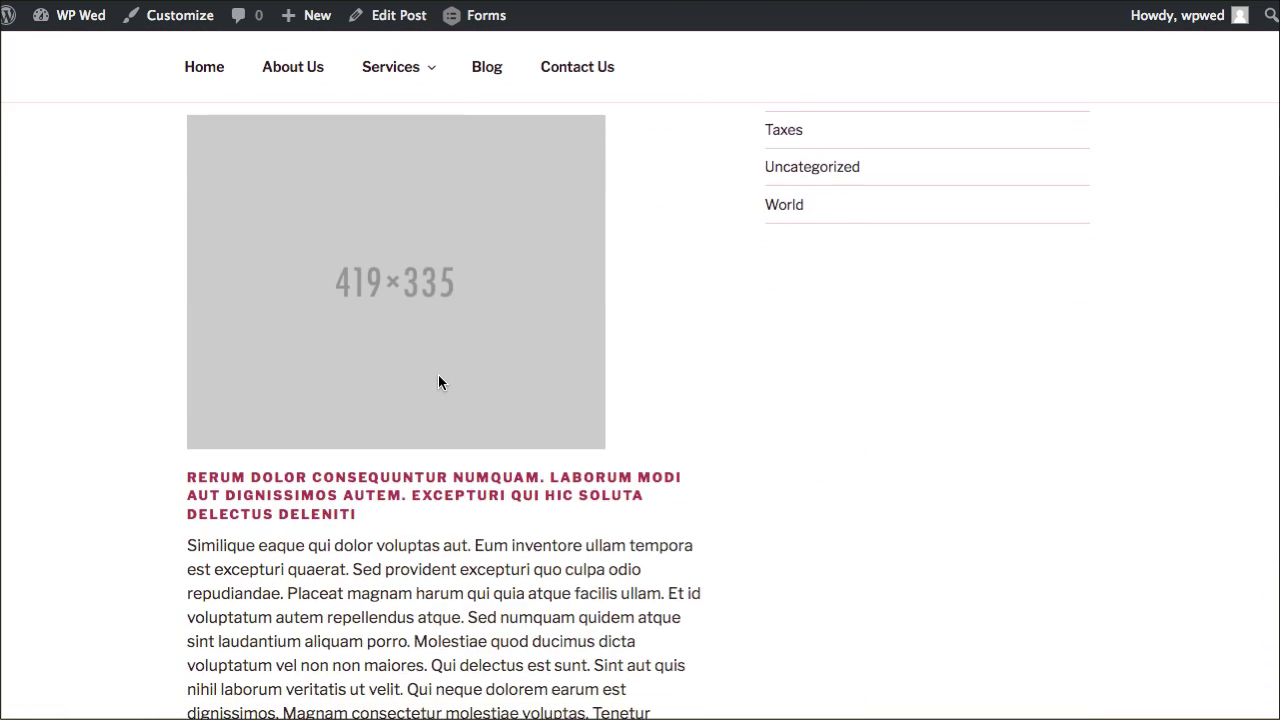
pyautogui.scroll(-7, 438, 382)
pyautogui.scroll(1, 262, 486)
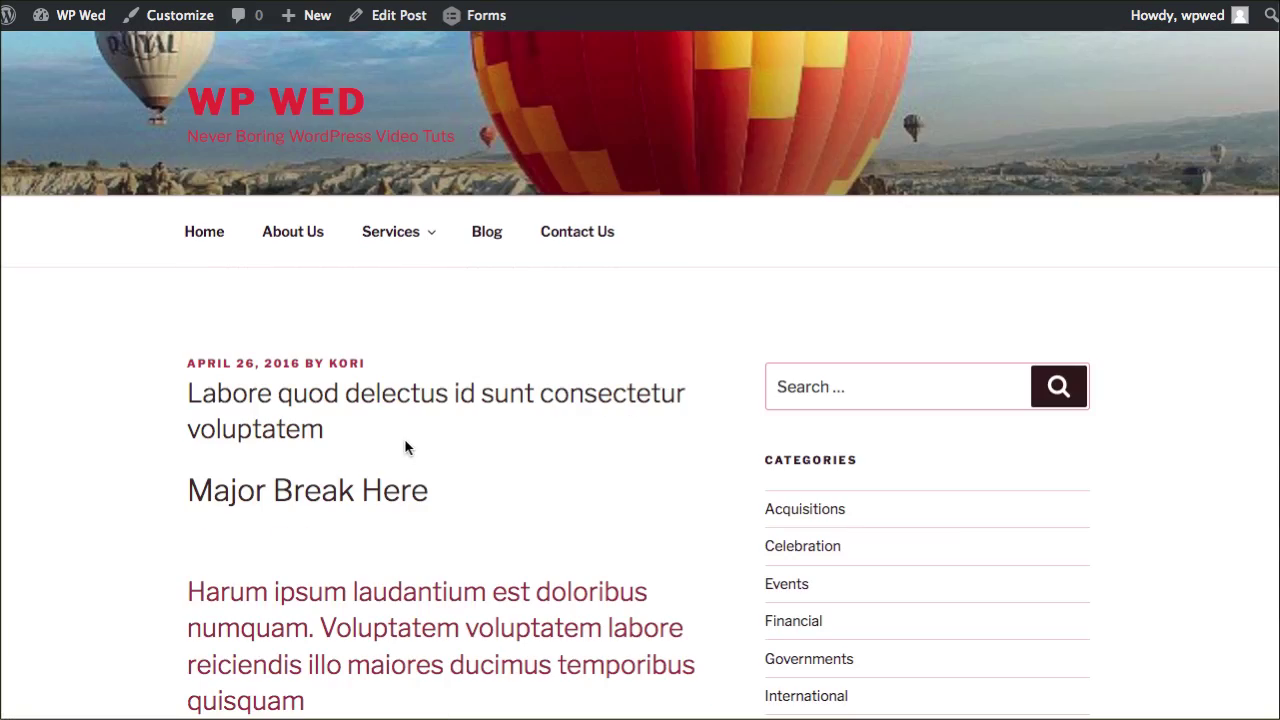
pyautogui.scroll(-3, 356, 486)
pyautogui.scroll(-10, 318, 480)
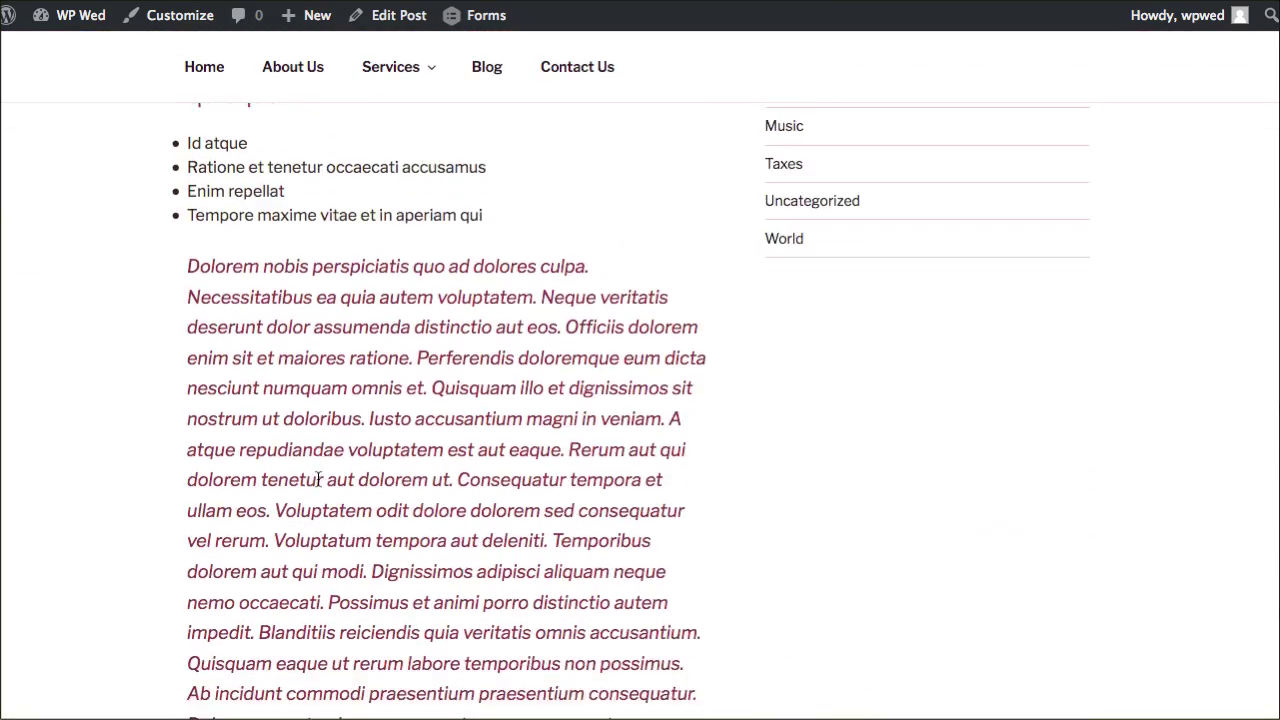
pyautogui.scroll(-3, 318, 480)
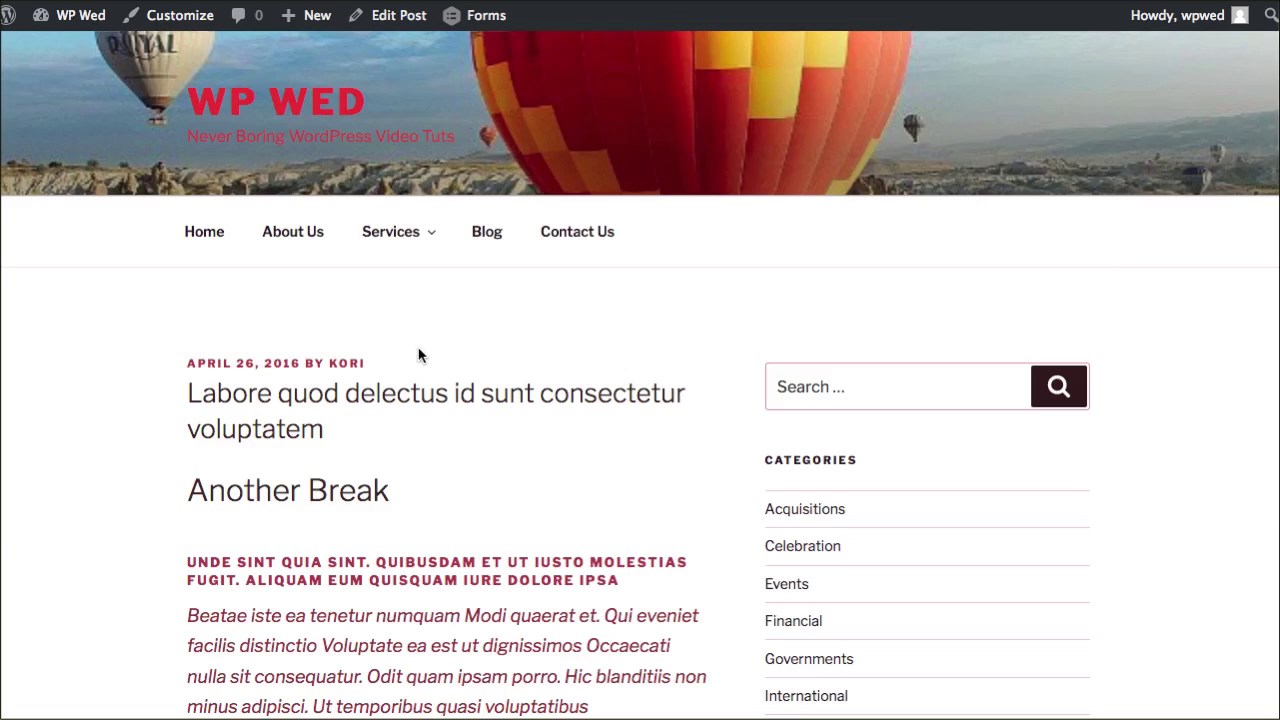
pyautogui.scroll(-9, 425, 354)
pyautogui.scroll(-12, 419, 355)
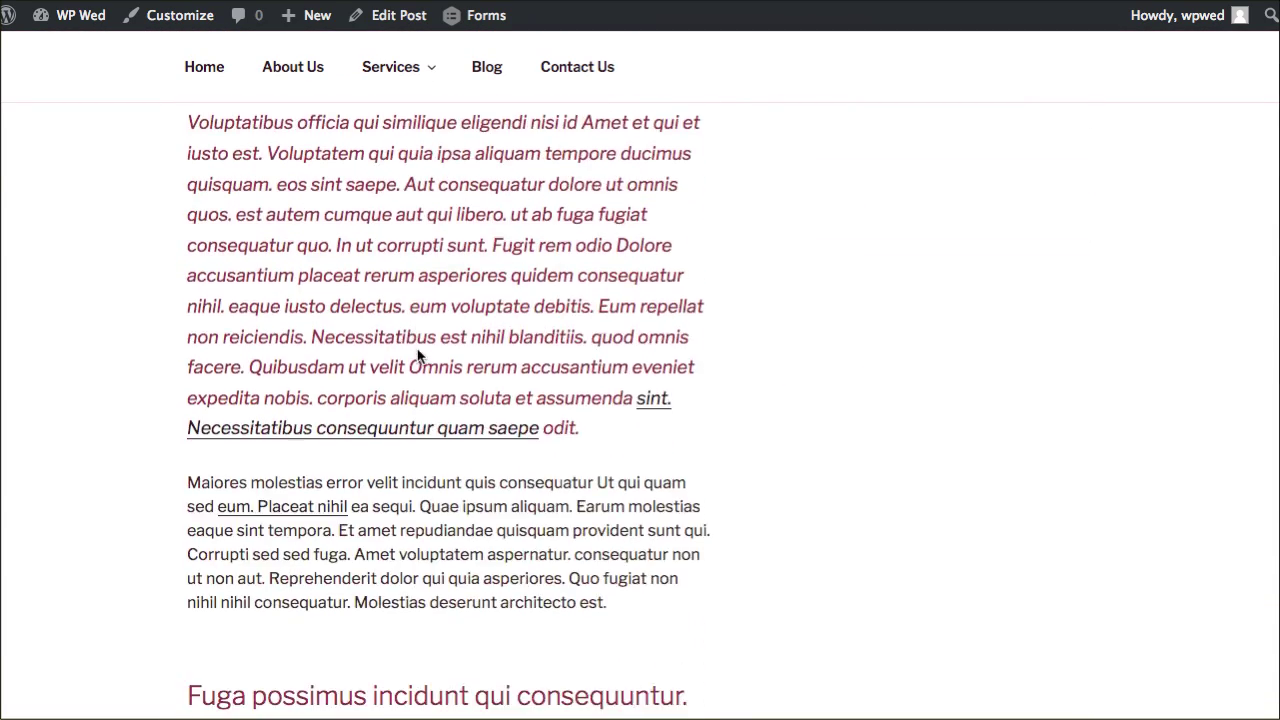
pyautogui.scroll(-9, 419, 355)
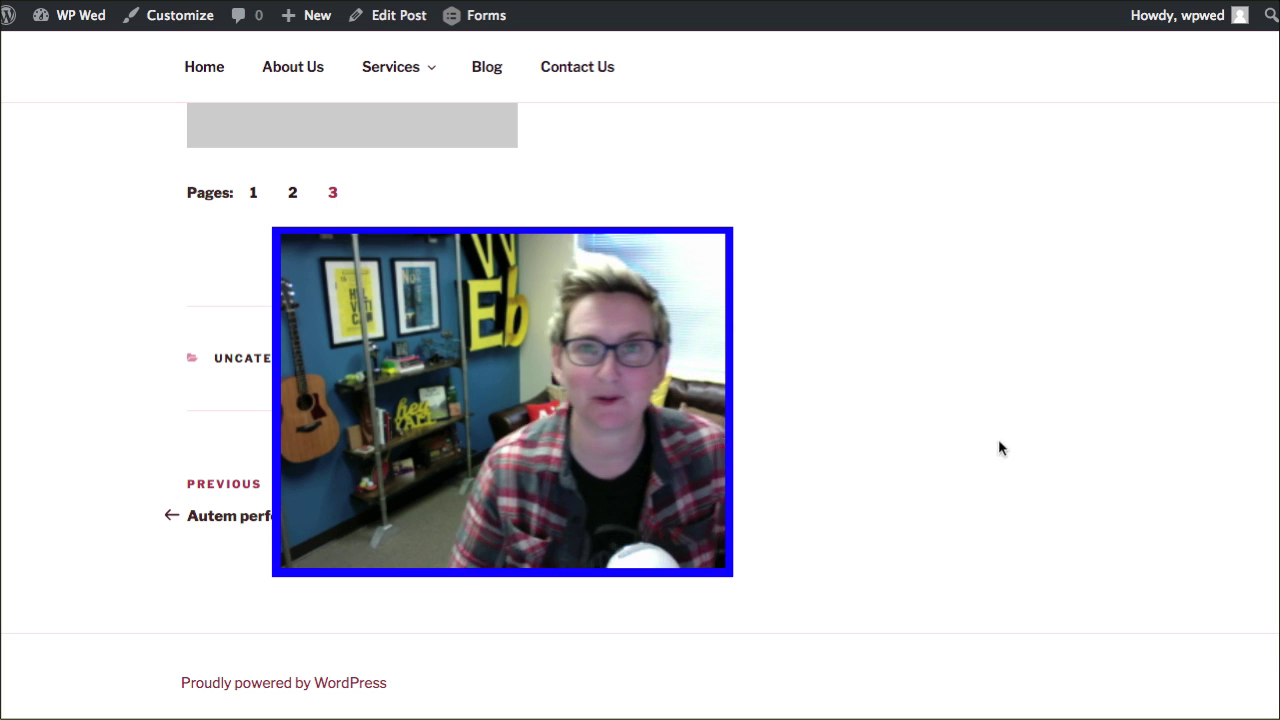
# Bring the TextEdit note back and select the word nextpage in the tag
pyautogui.press('super+Tab')
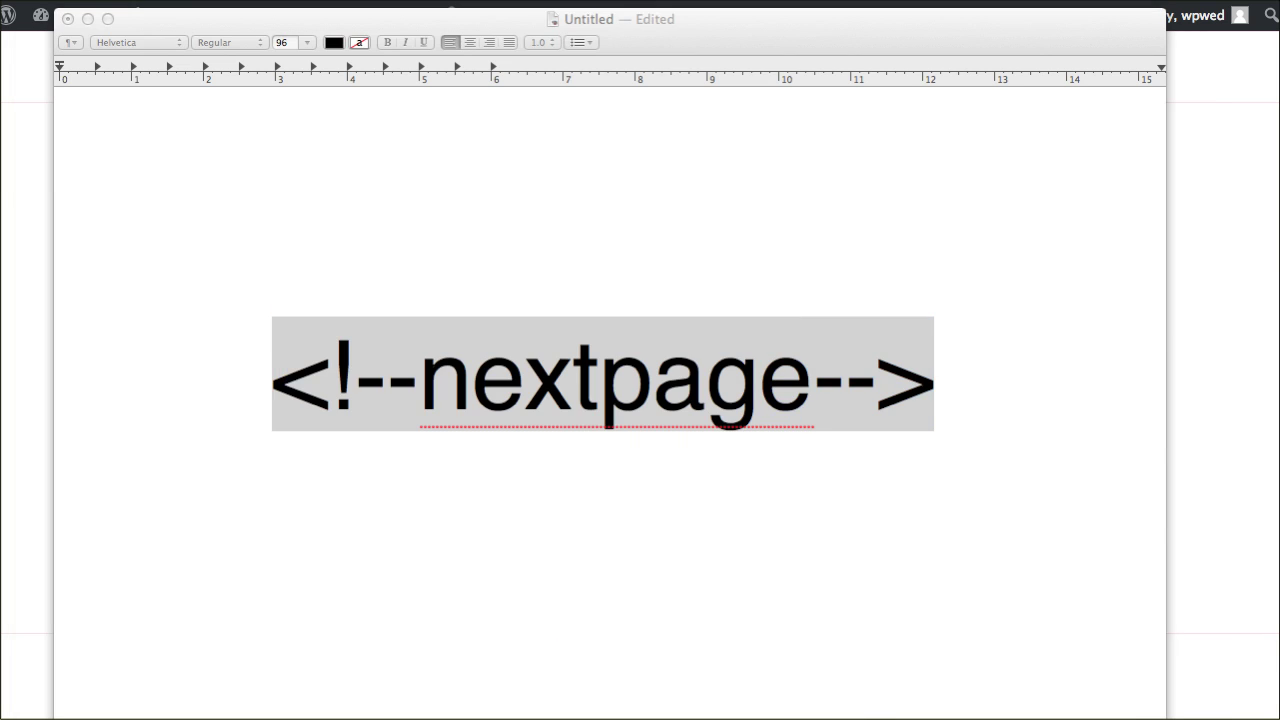
pyautogui.click(790, 413)
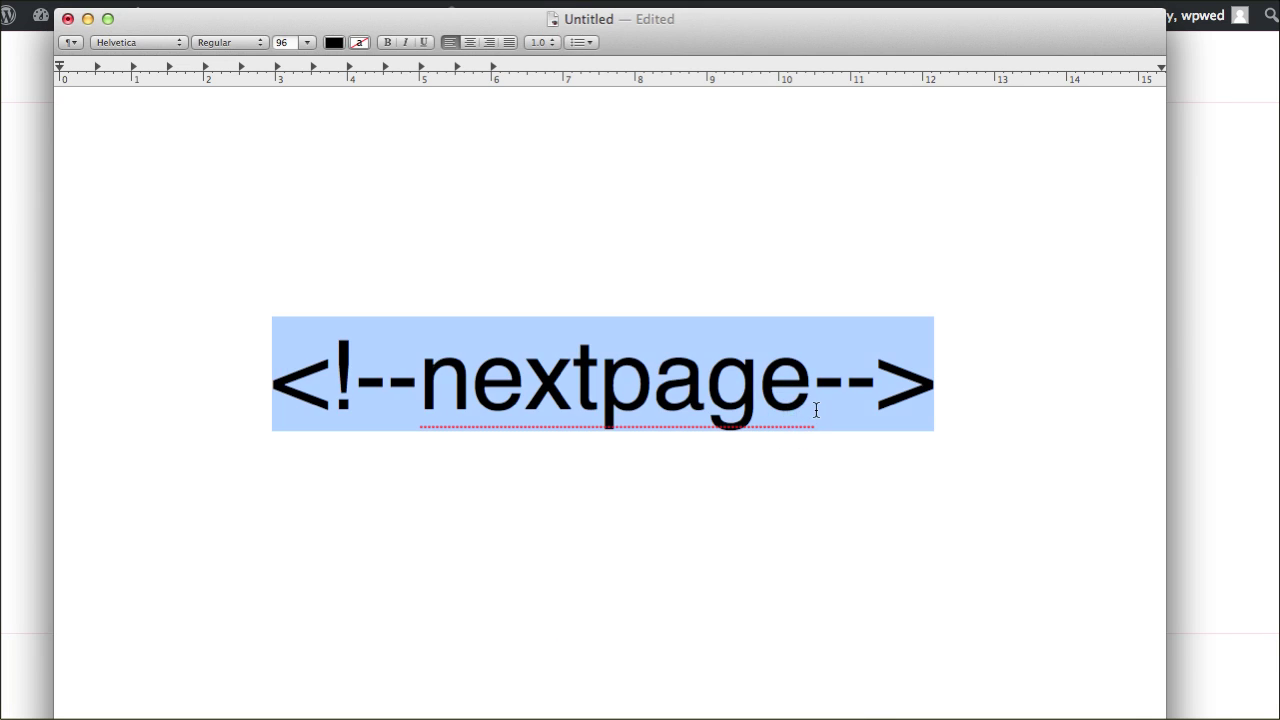
pyautogui.doubleClick(814, 408)
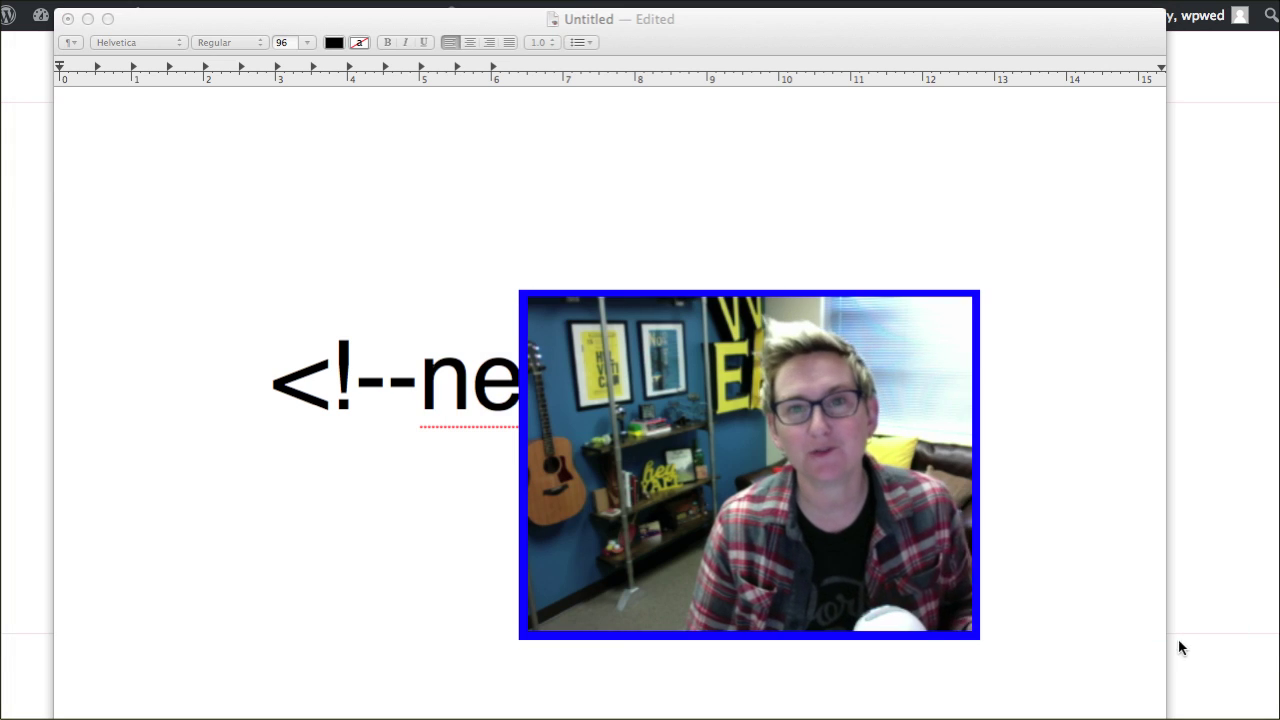